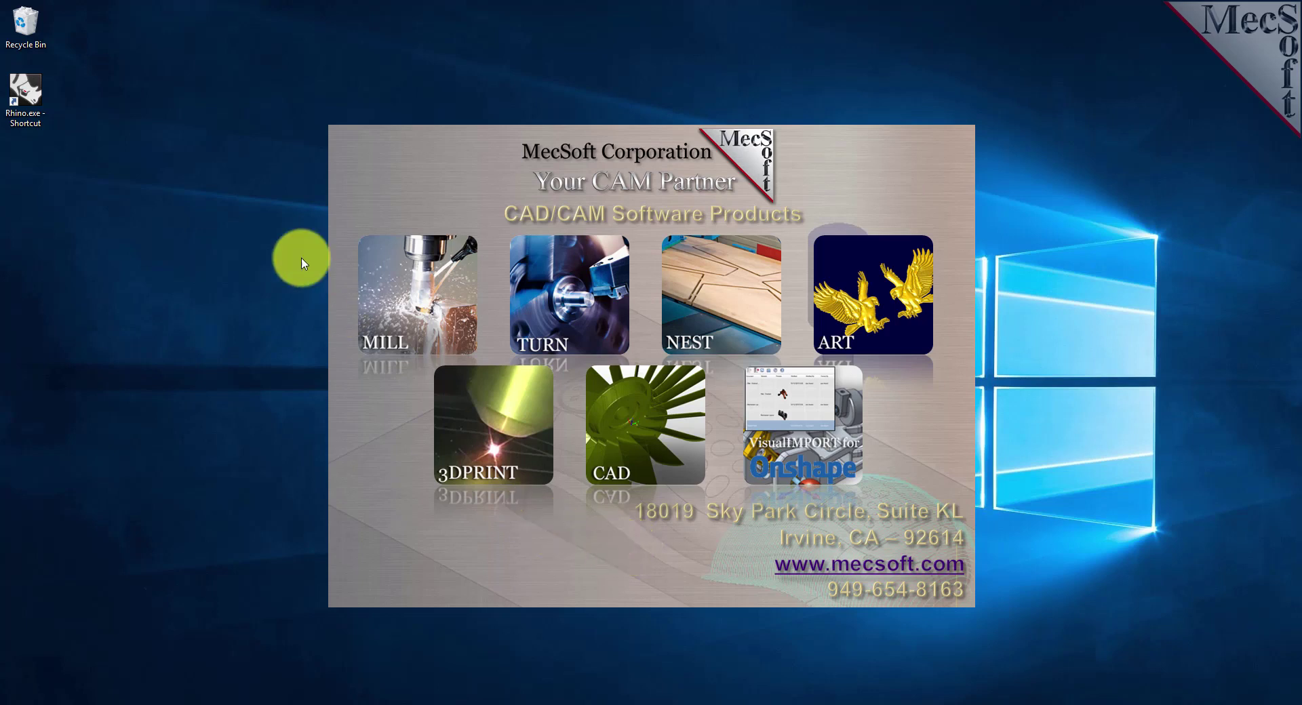
# Launch Rhino with RhinoCAM 2018 from its desktop shortcut.
pyautogui.doubleClick(31, 114)
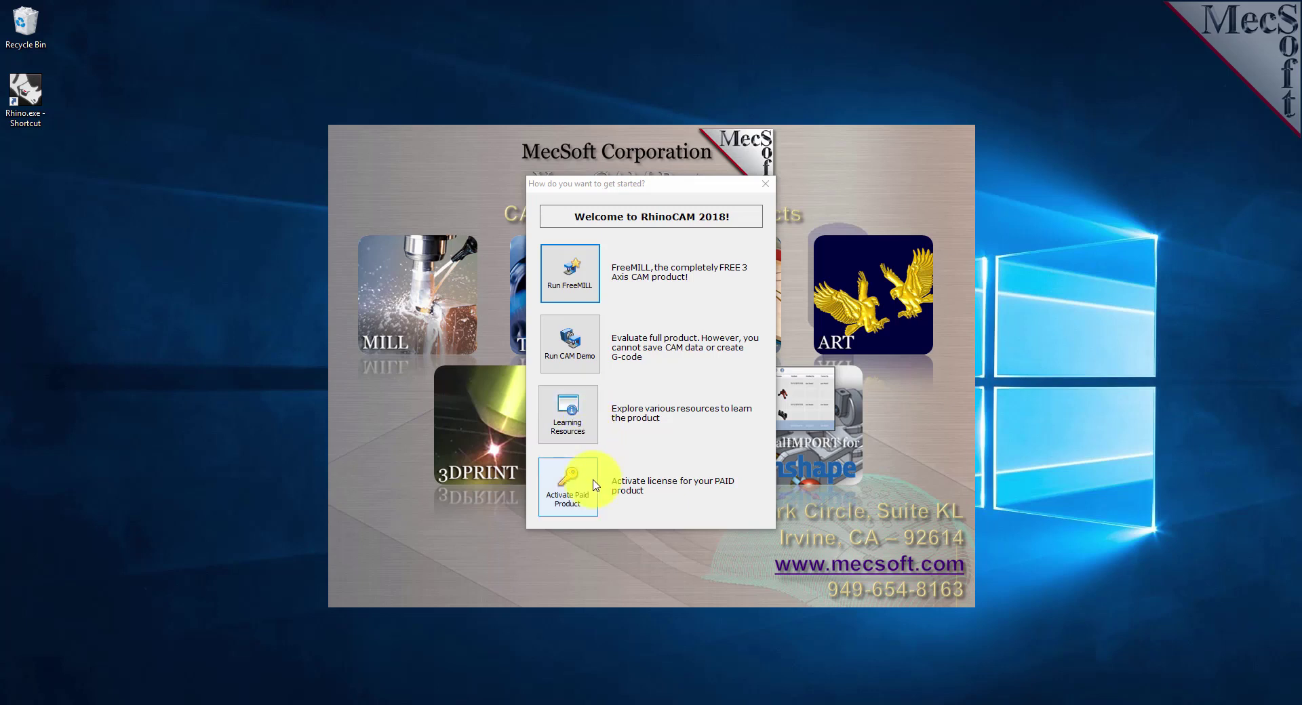
pyautogui.click(568, 271)
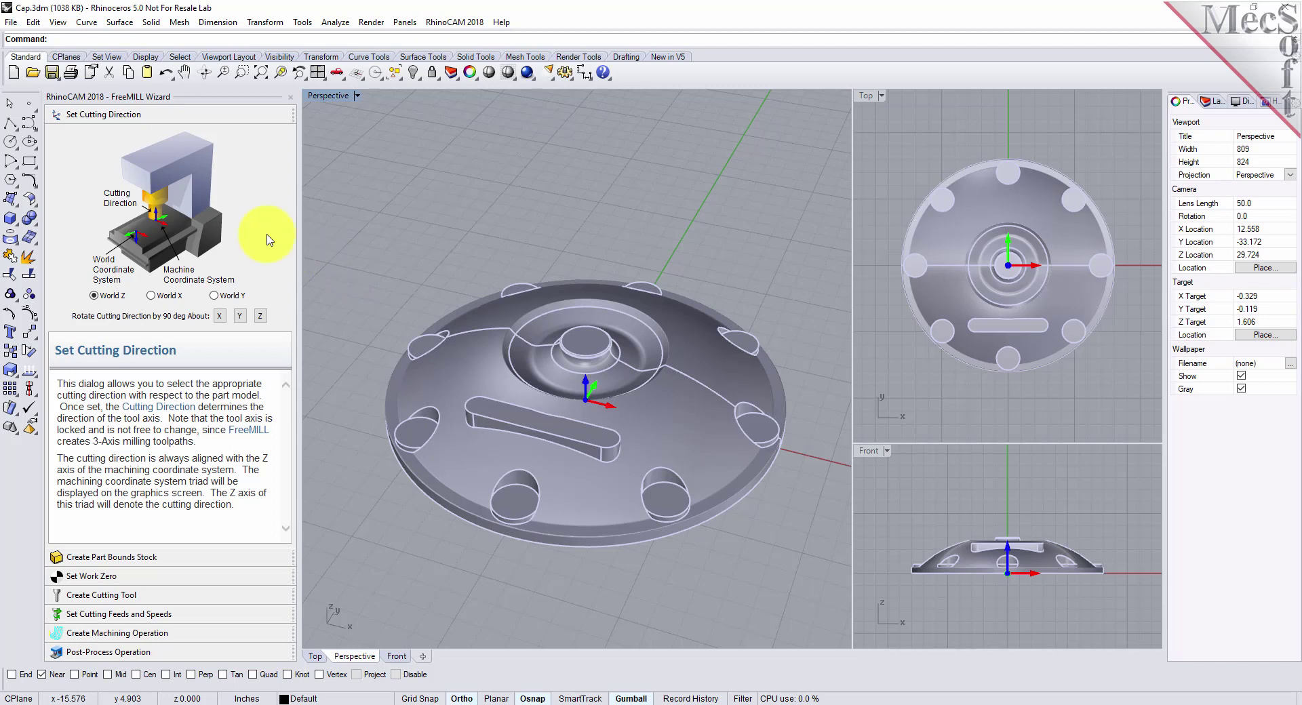
pyautogui.click(181, 564)
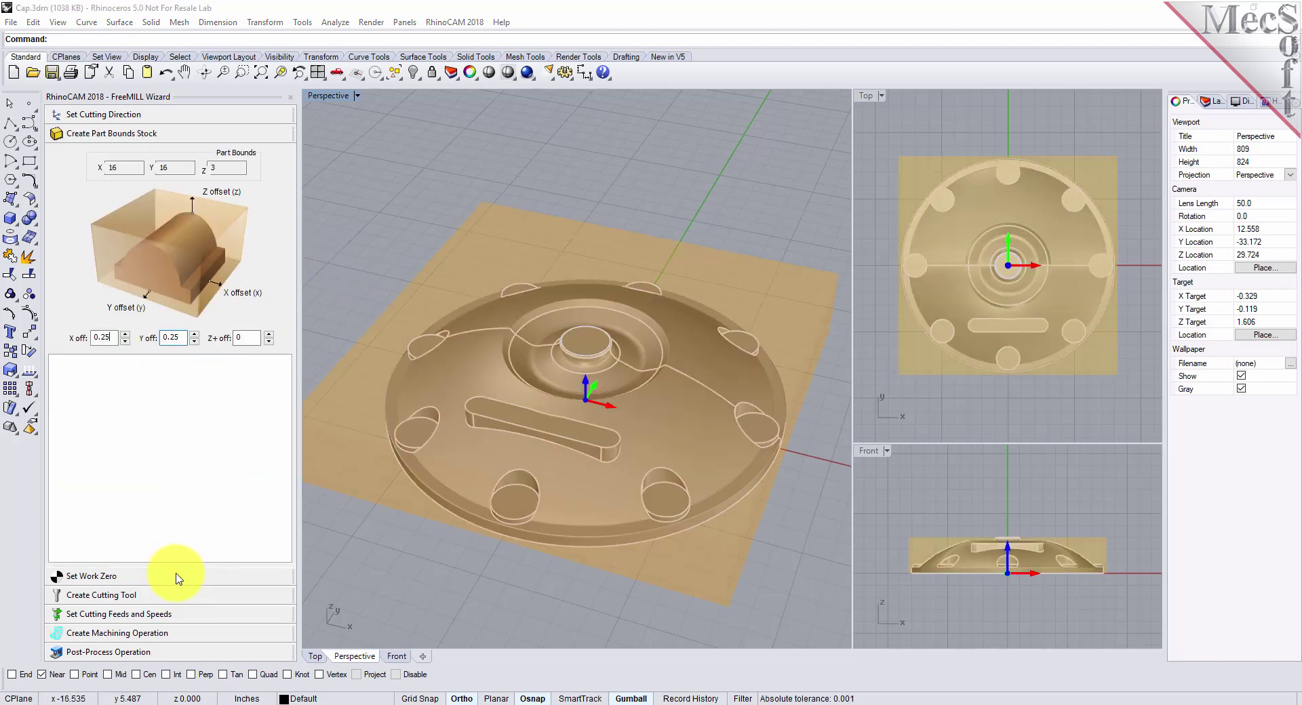
pyautogui.click(174, 576)
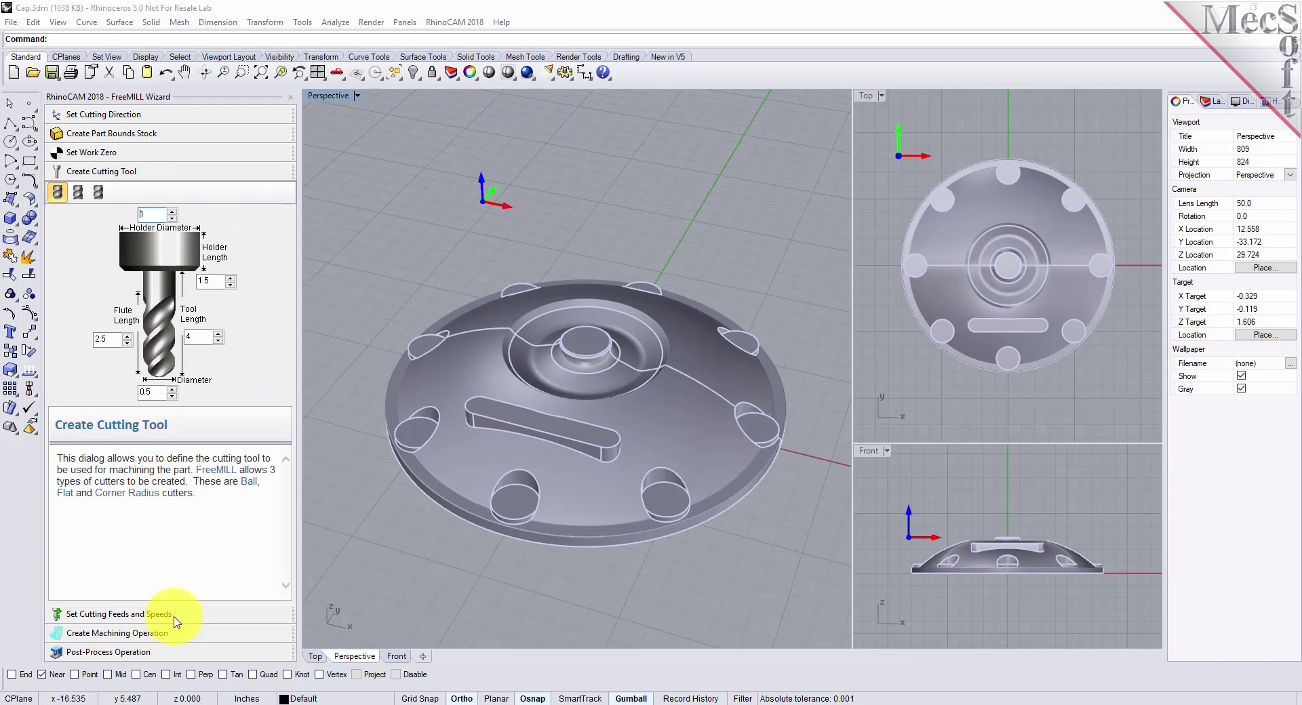
pyautogui.click(175, 615)
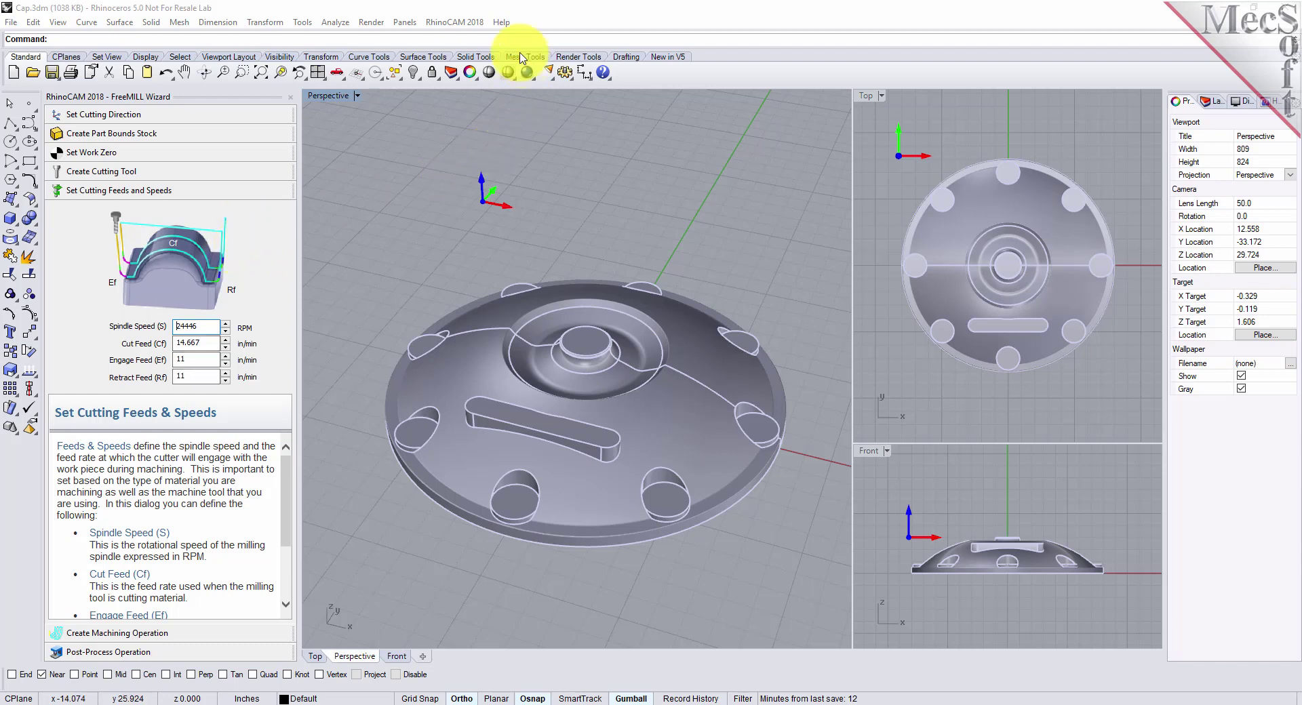
pyautogui.click(483, 27)
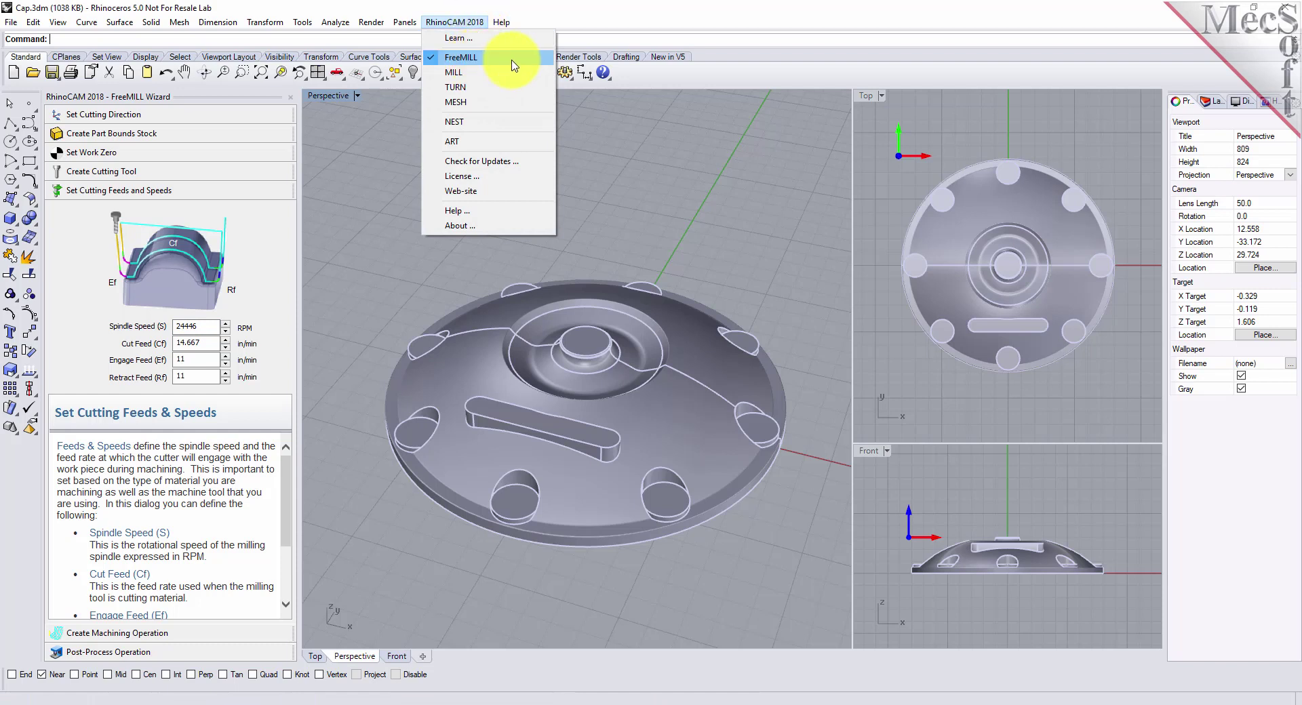
pyautogui.click(218, 124)
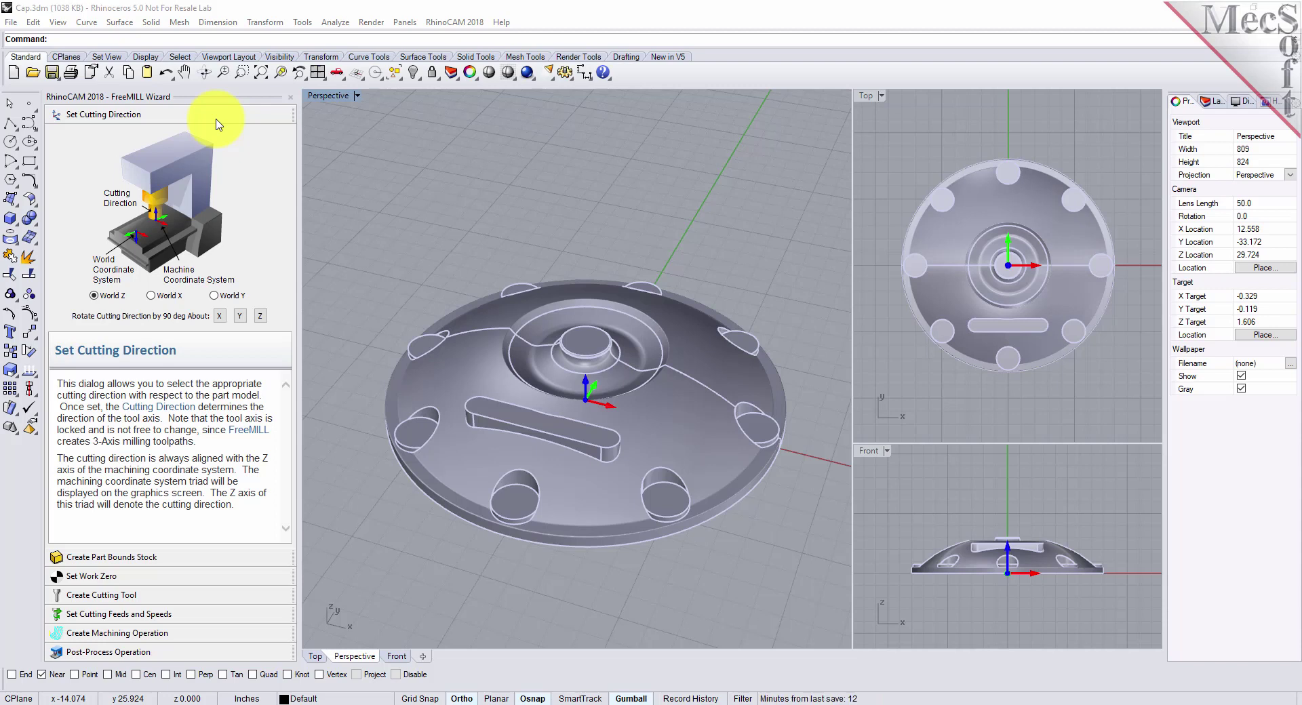
# Orbit the Perspective view to look down onto the cap's top face.
pyautogui.moveTo(631, 598)
pyautogui.mouseDown(button='right')
pyautogui.moveTo(619, 361)
pyautogui.moveTo(619, 619)
pyautogui.mouseUp(button='right')
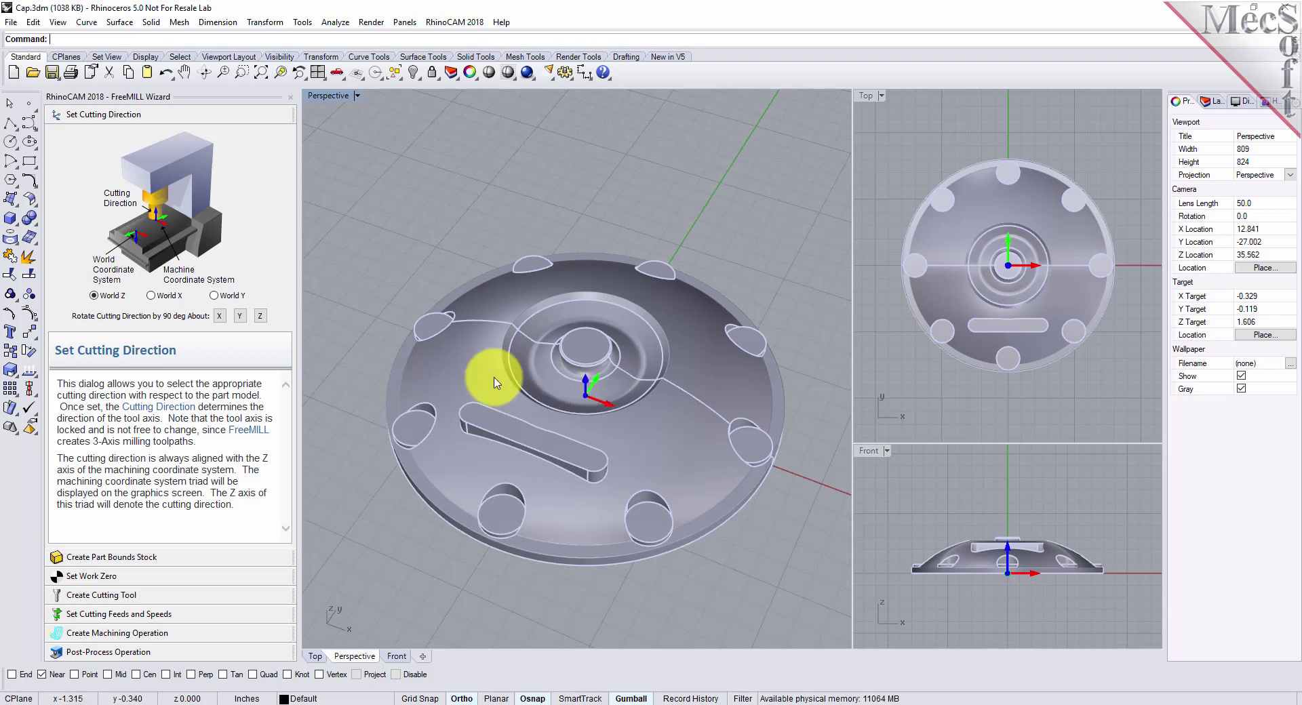
pyautogui.click(219, 316)
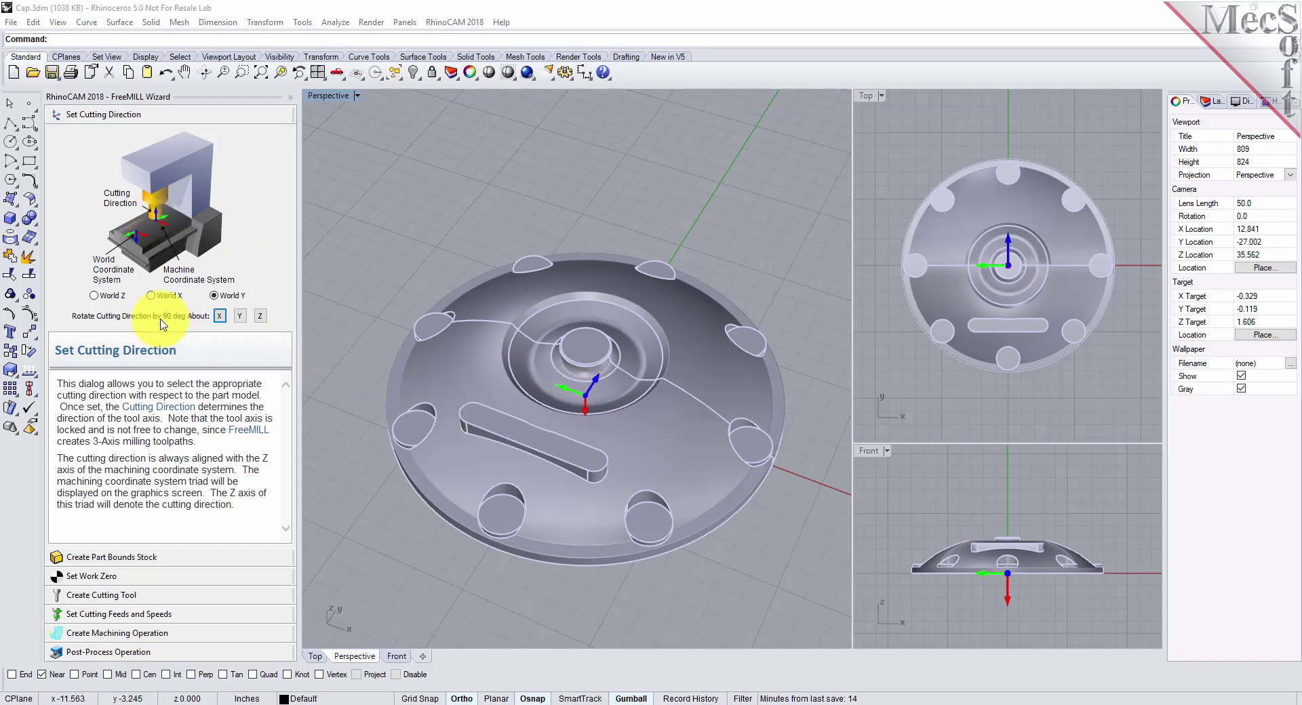
pyautogui.click(94, 297)
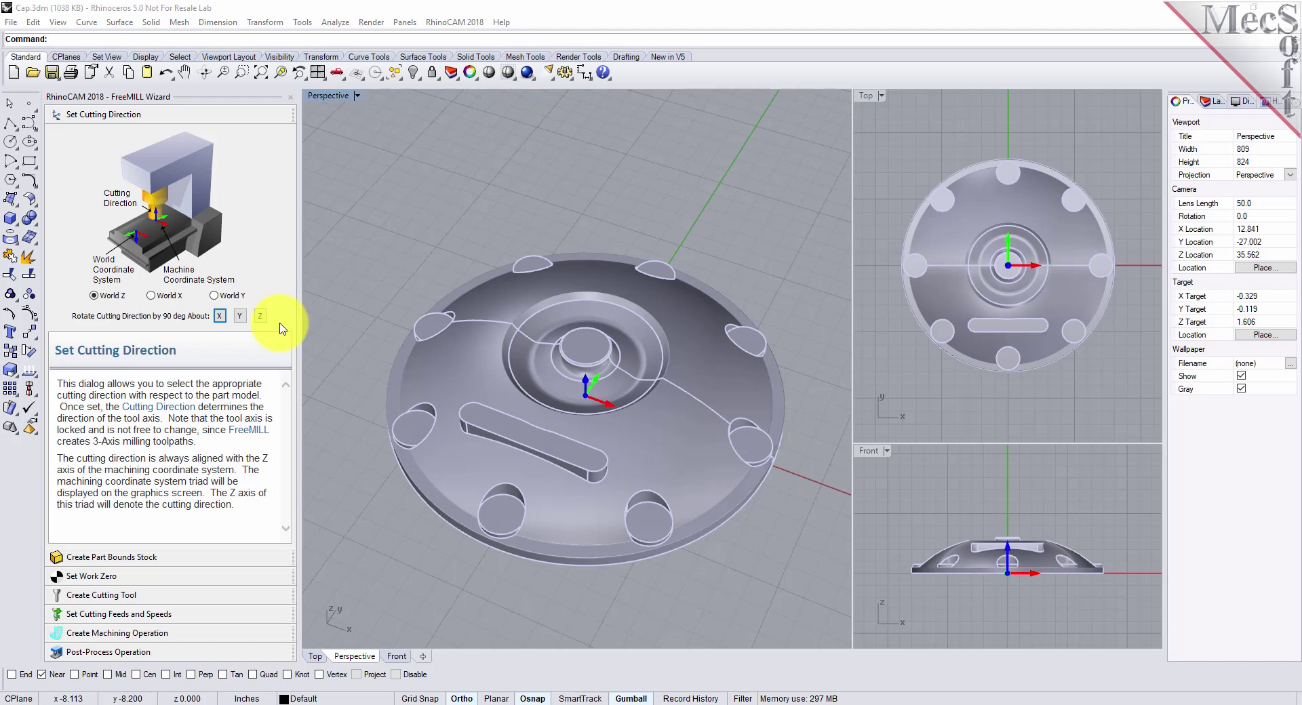
# Create the 16 × 16 × 3 box stock, confirming 0.25 X and Y offsets.
pyautogui.click(172, 560)
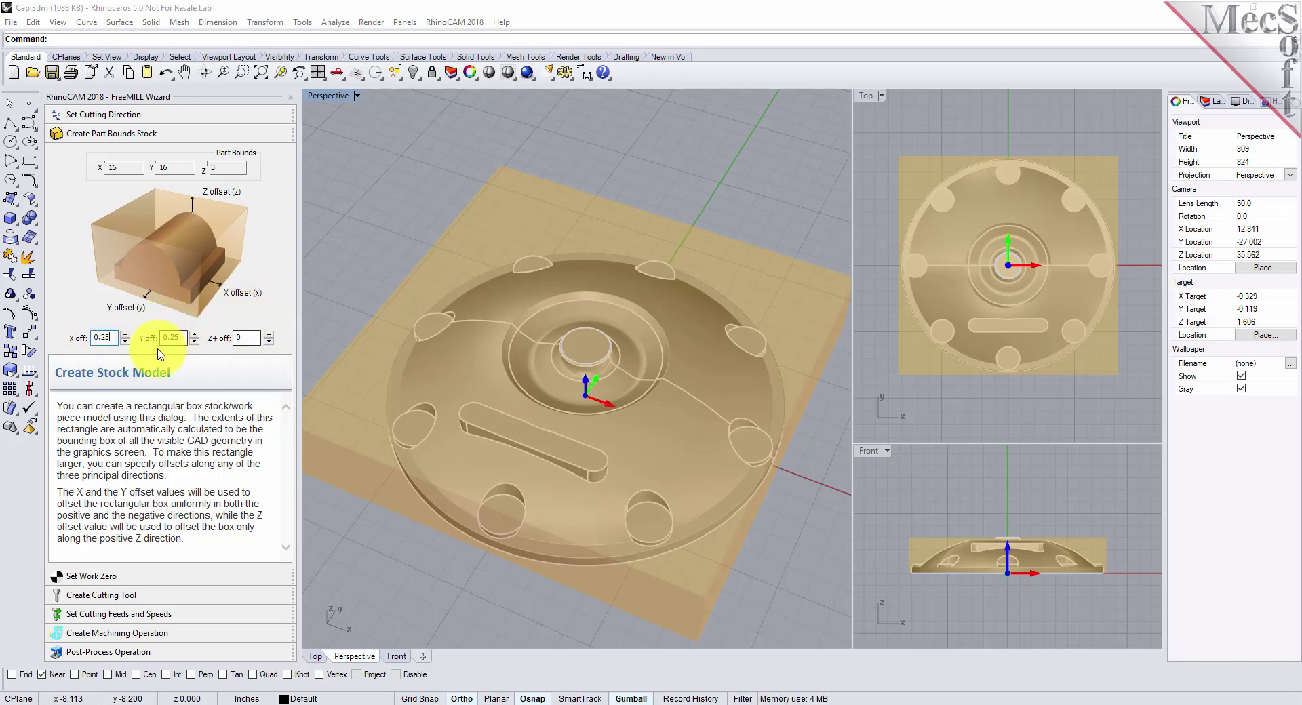
pyautogui.doubleClick(107, 337)
pyautogui.doubleClick(173, 338)
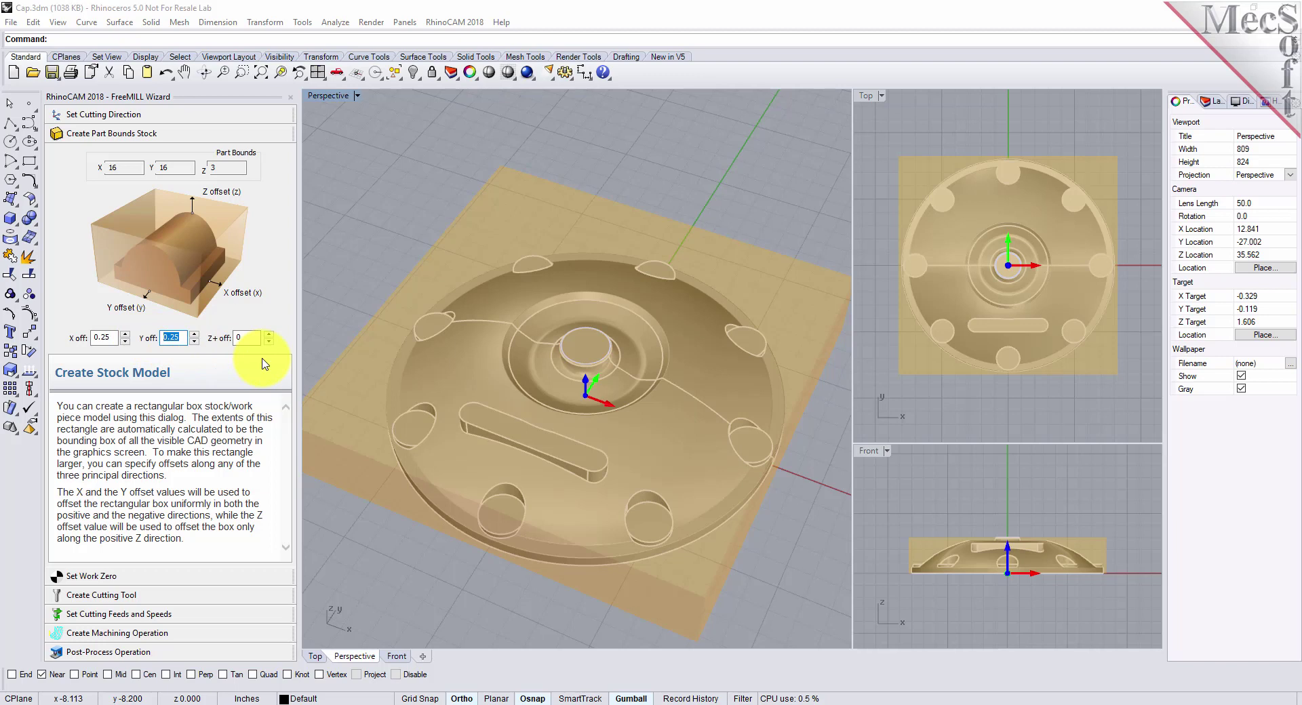
# Place work zero at the stock box's highest-Z north-west corner (-8.25, 8.25, 3).
pyautogui.click(126, 582)
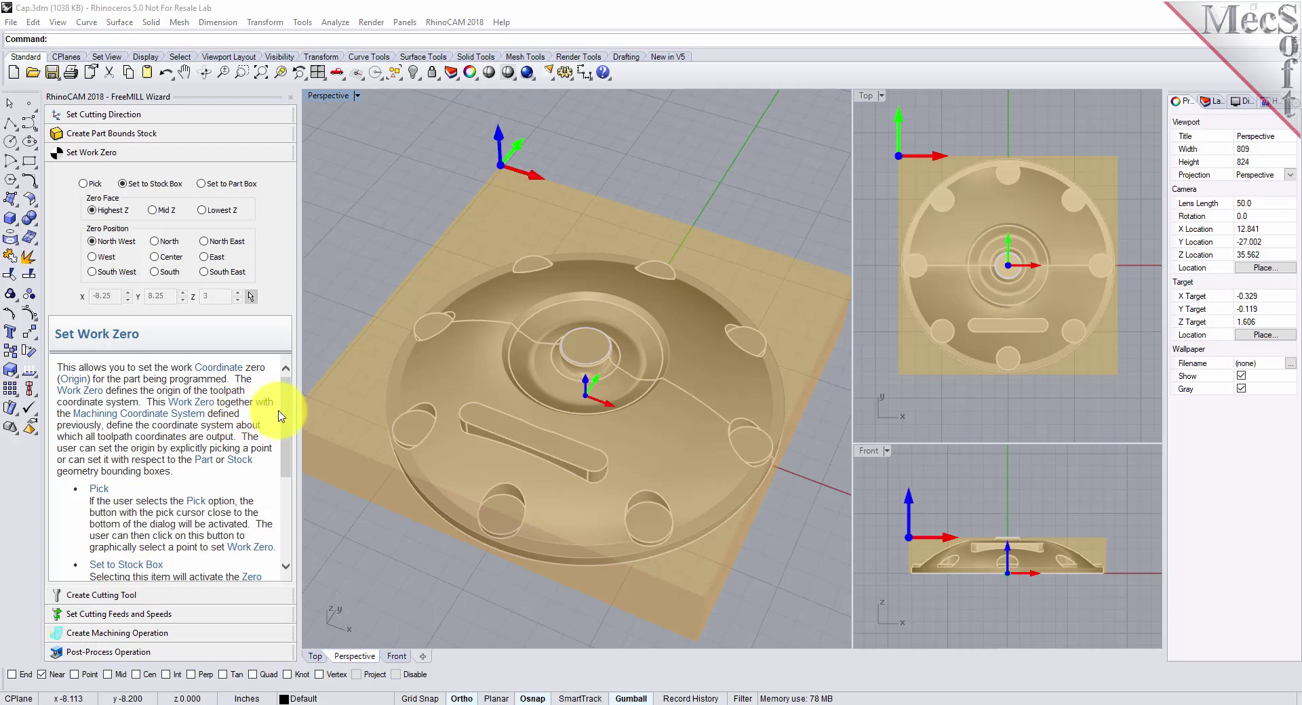
pyautogui.scroll(-1, 284, 433)
pyautogui.moveTo(284, 433); pyautogui.dragTo(287, 401)
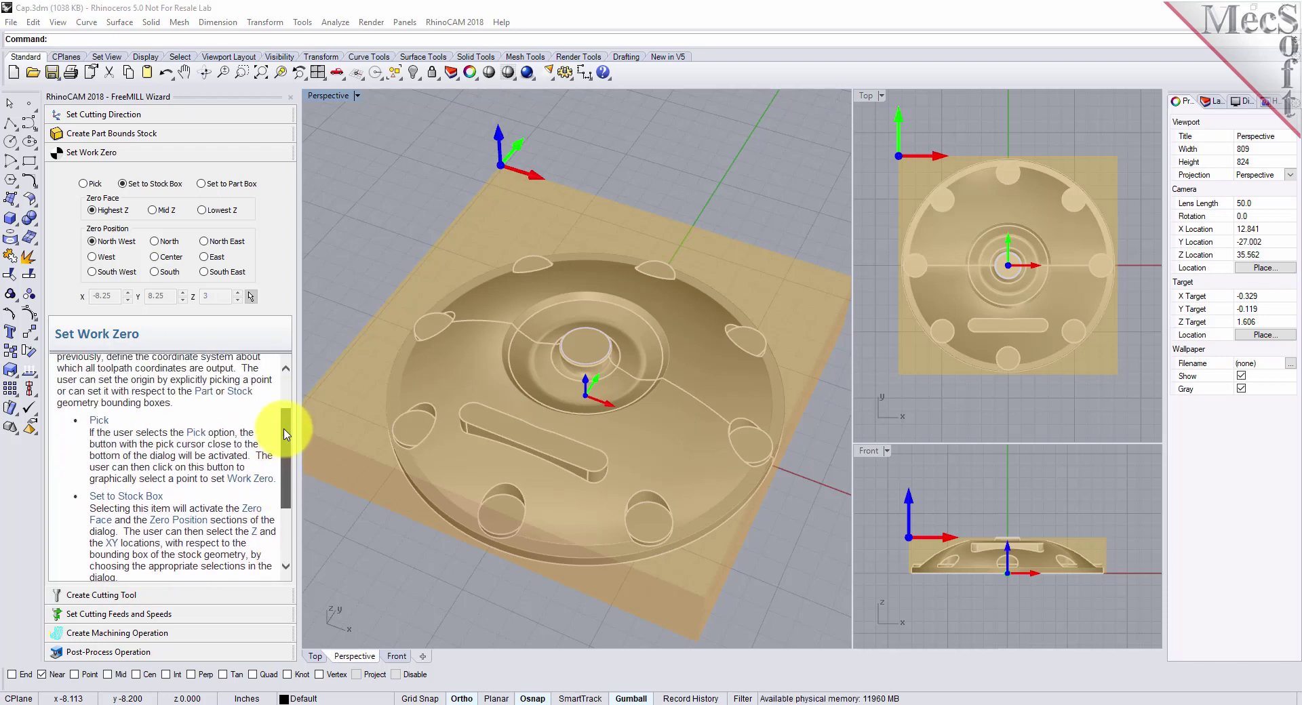
pyautogui.click(126, 186)
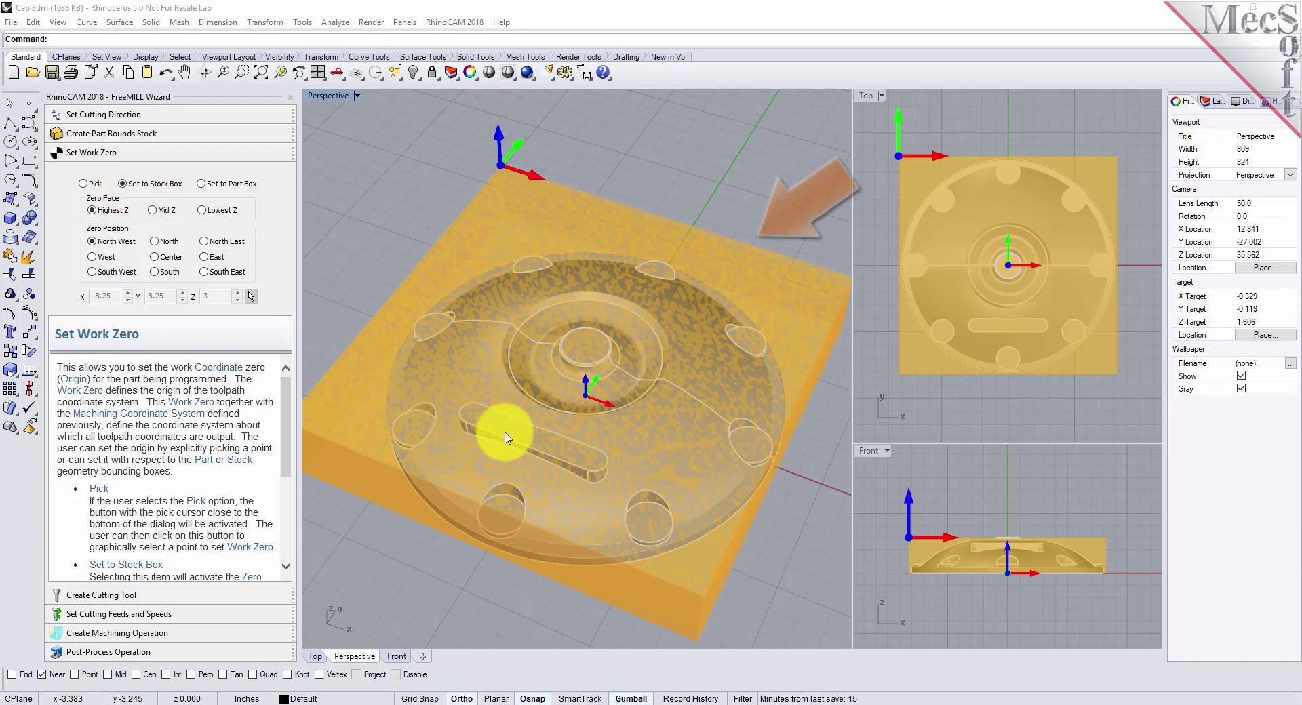
pyautogui.moveTo(532, 436); pyautogui.dragTo(546, 397, button='right')
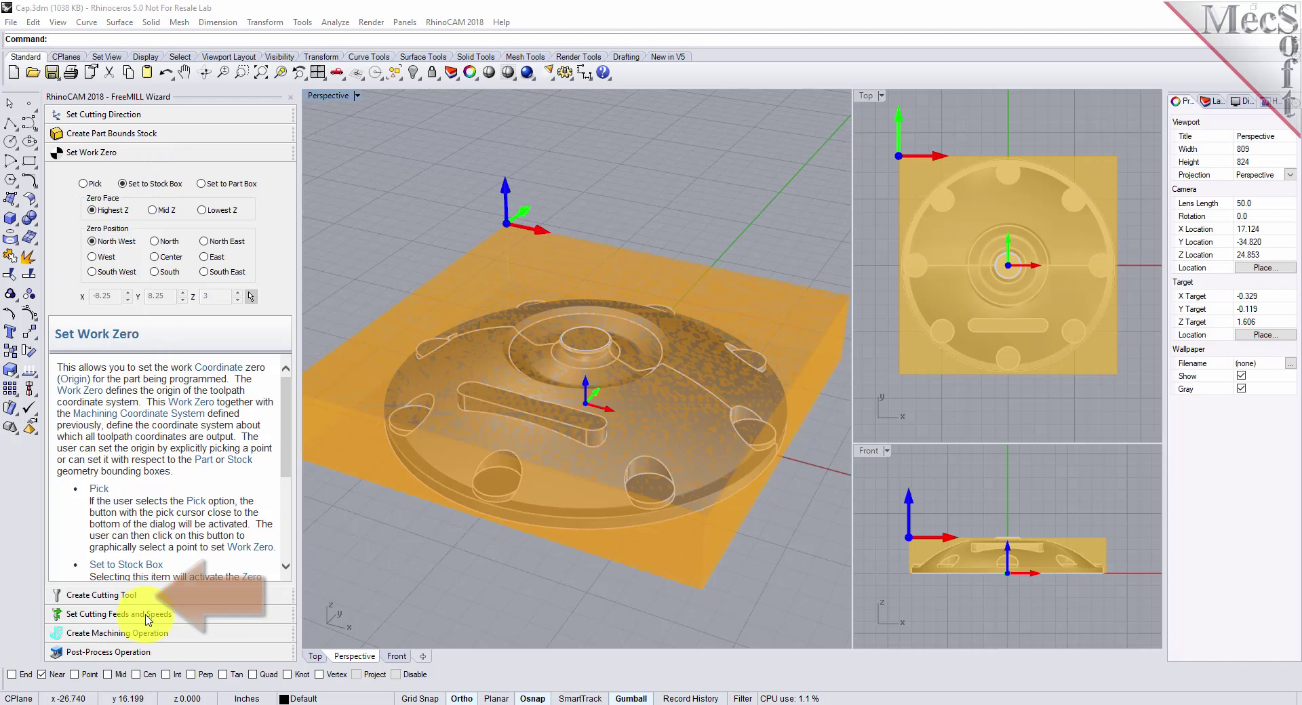
# Choose a flat end mill with 0.5 diameter, 2.5 flute and 4 tool length.
pyautogui.click(102, 595)
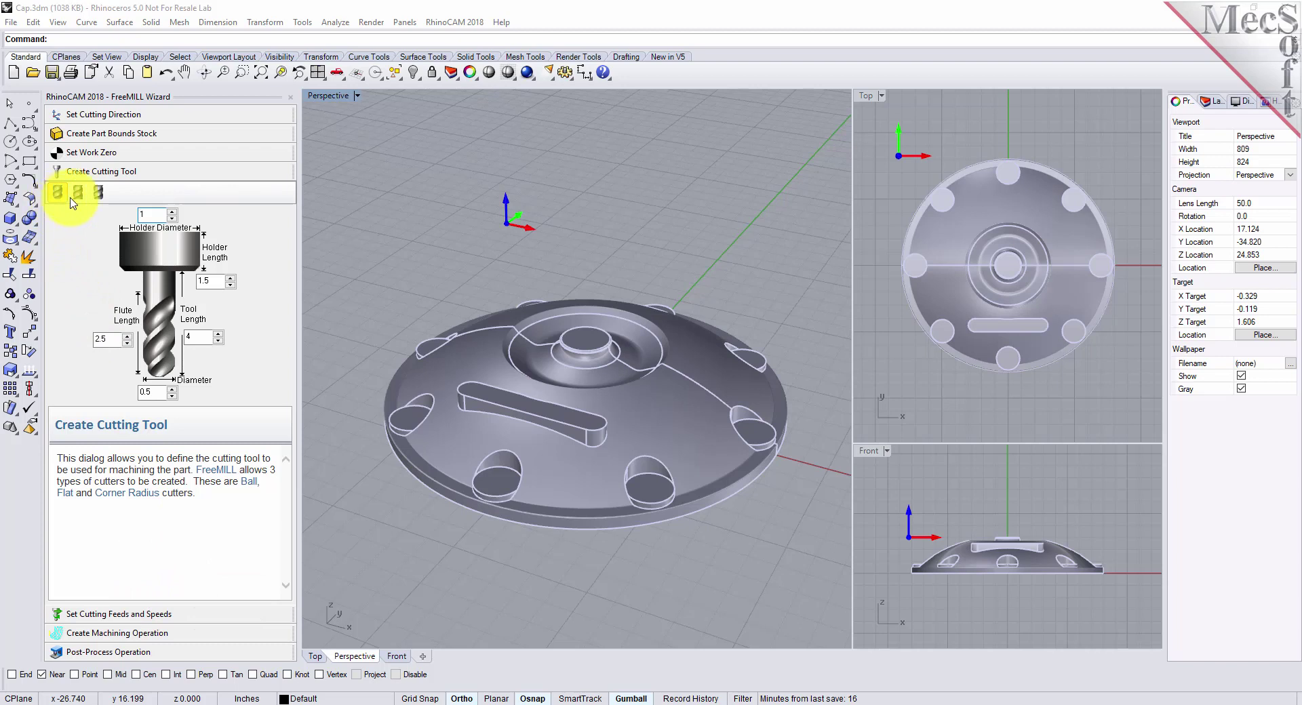
pyautogui.click(80, 195)
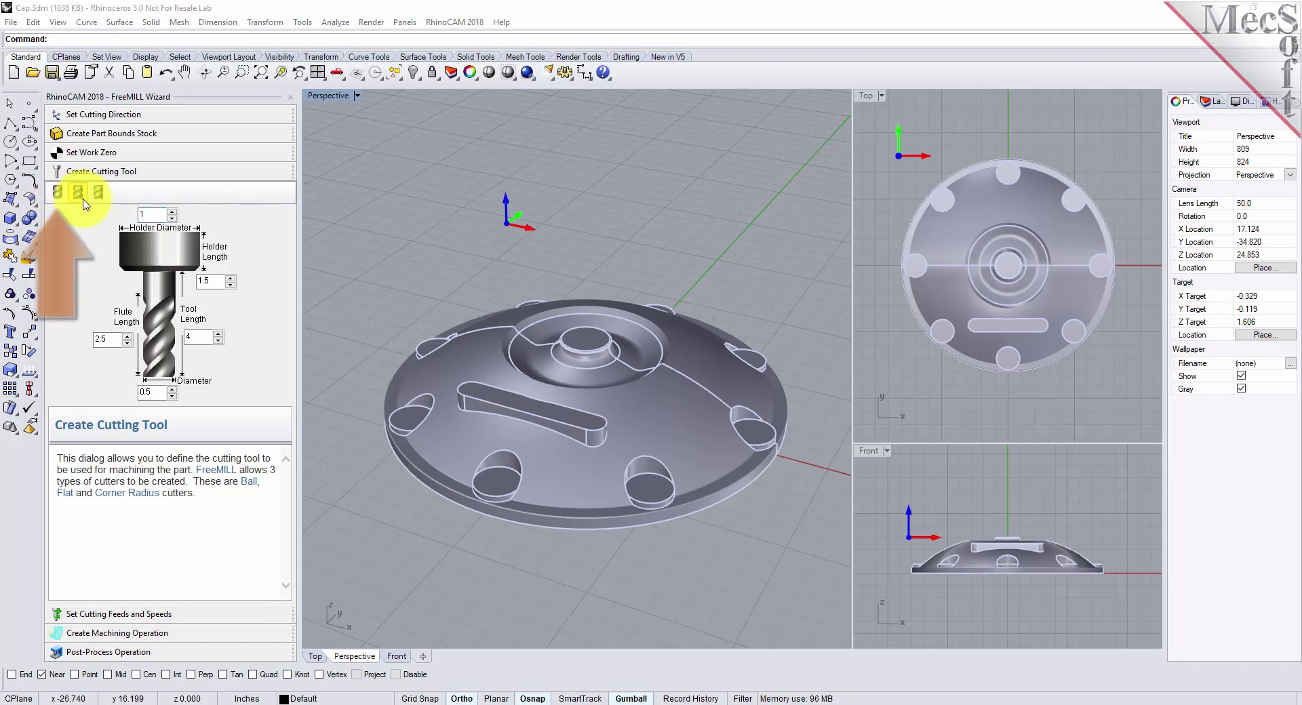
pyautogui.click(99, 193)
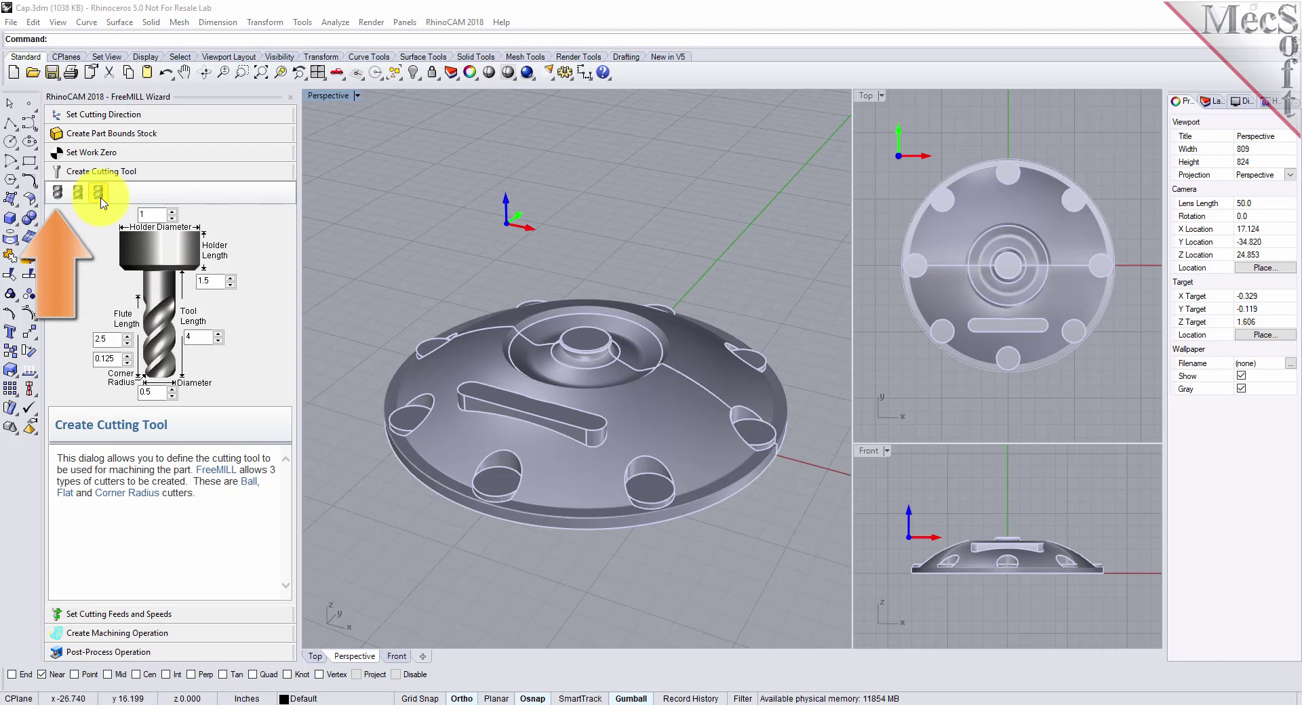
pyautogui.click(59, 199)
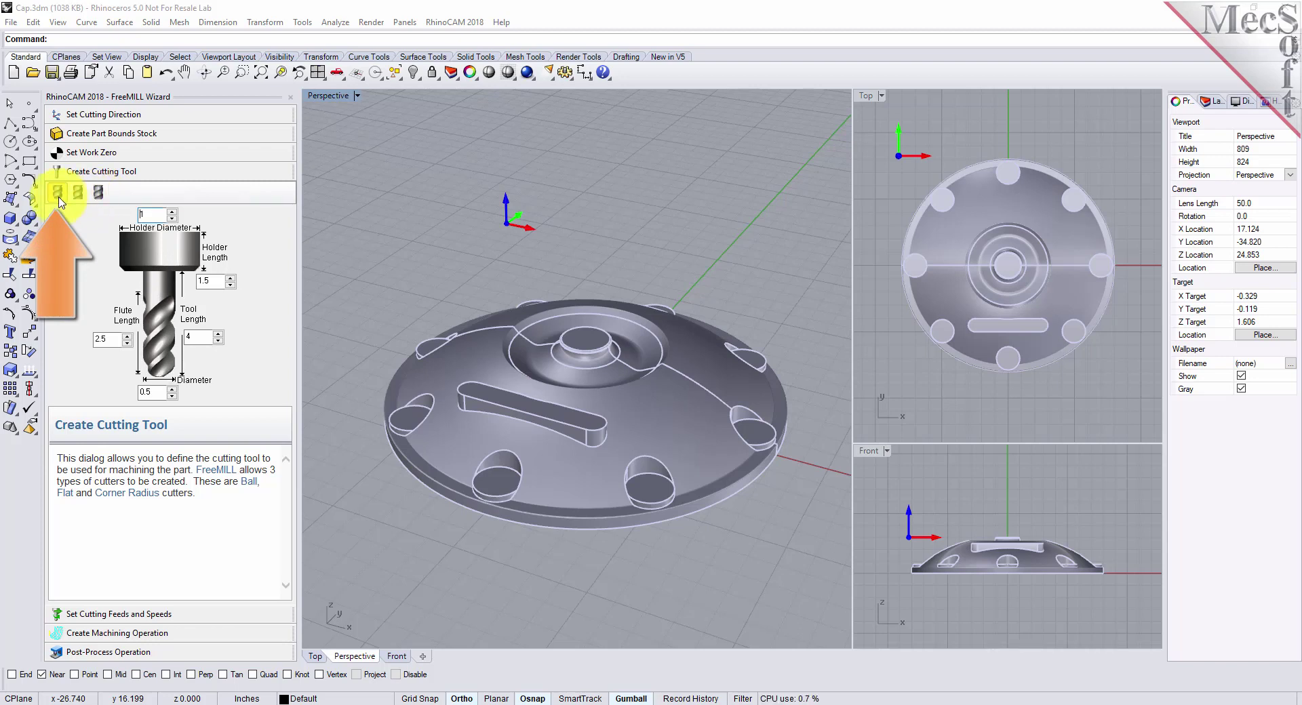
pyautogui.doubleClick(141, 392)
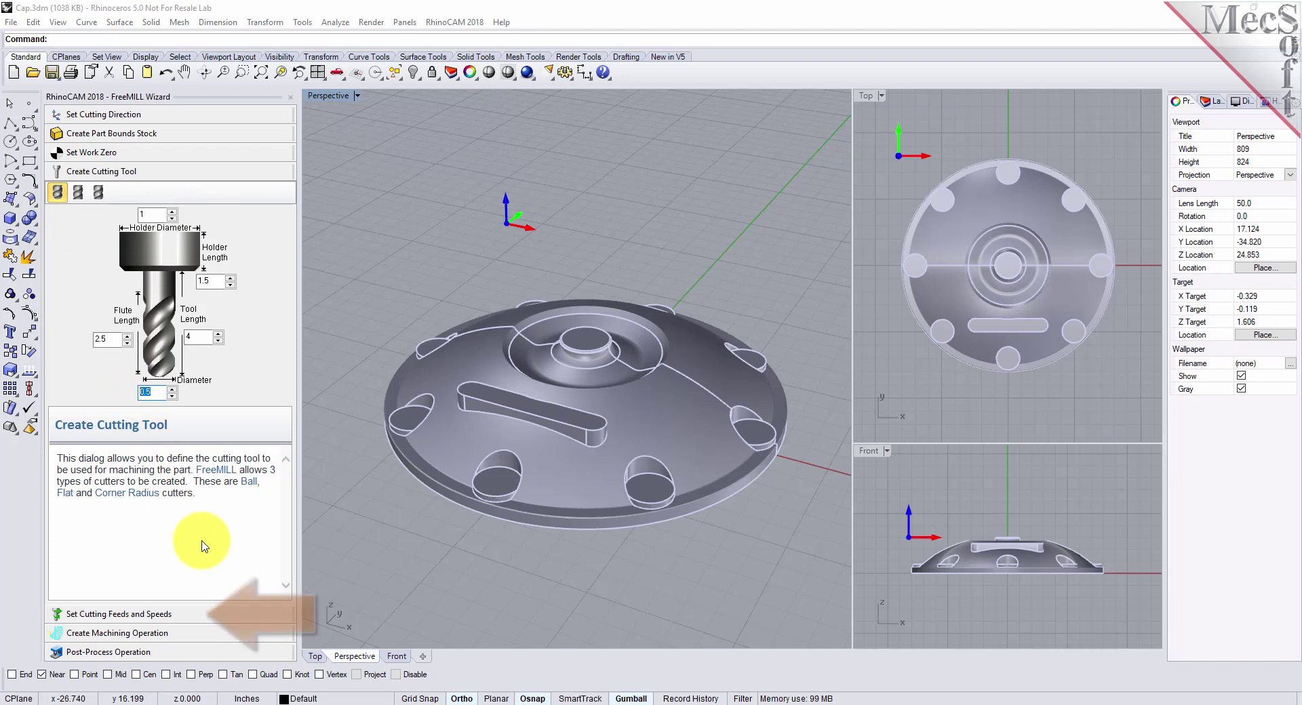
# Confirm 24446 RPM spindle speed, 14.667 cut feed and 11 engage/retract feeds.
pyautogui.click(186, 615)
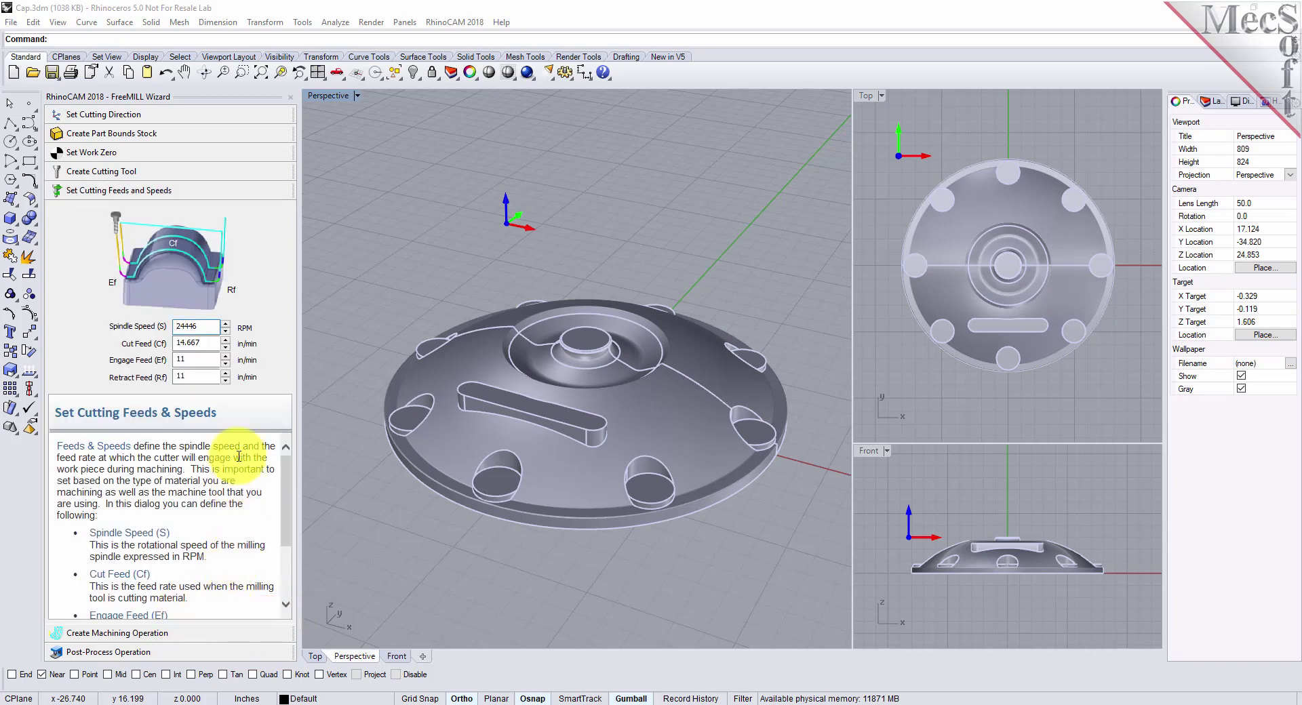
pyautogui.doubleClick(190, 327)
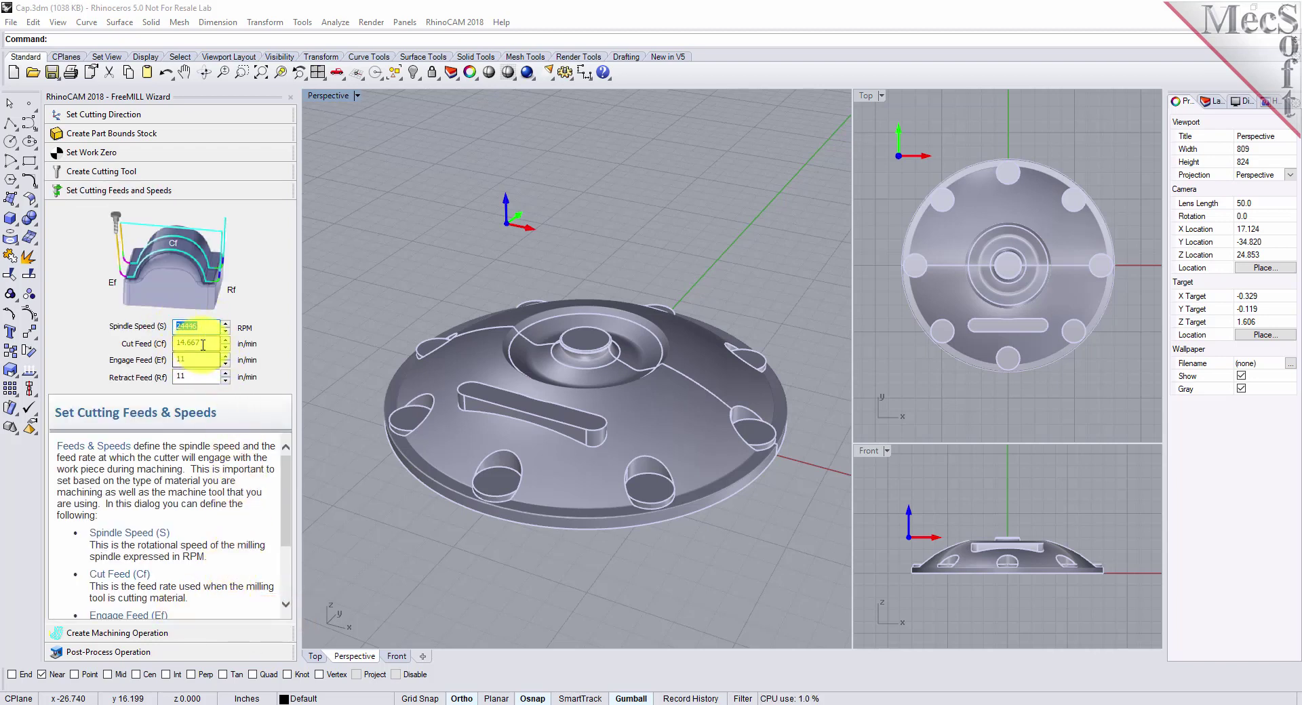
pyautogui.doubleClick(182, 359)
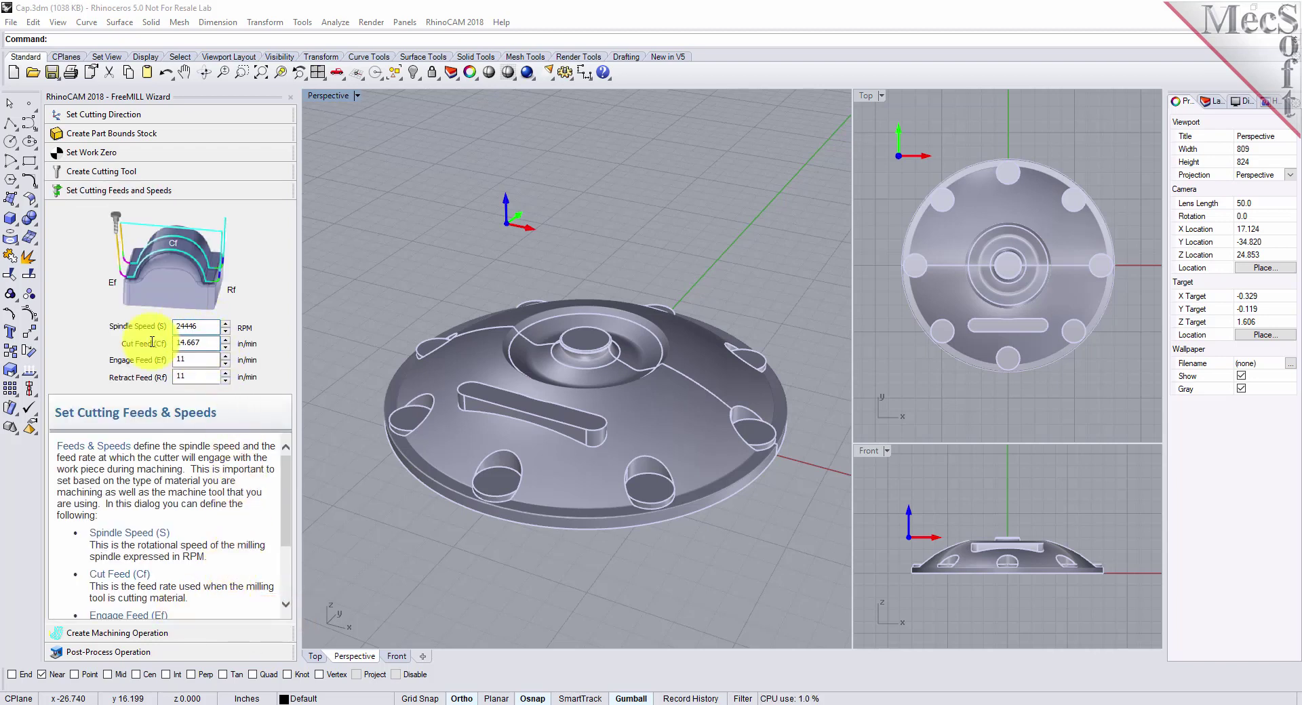
pyautogui.doubleClick(180, 376)
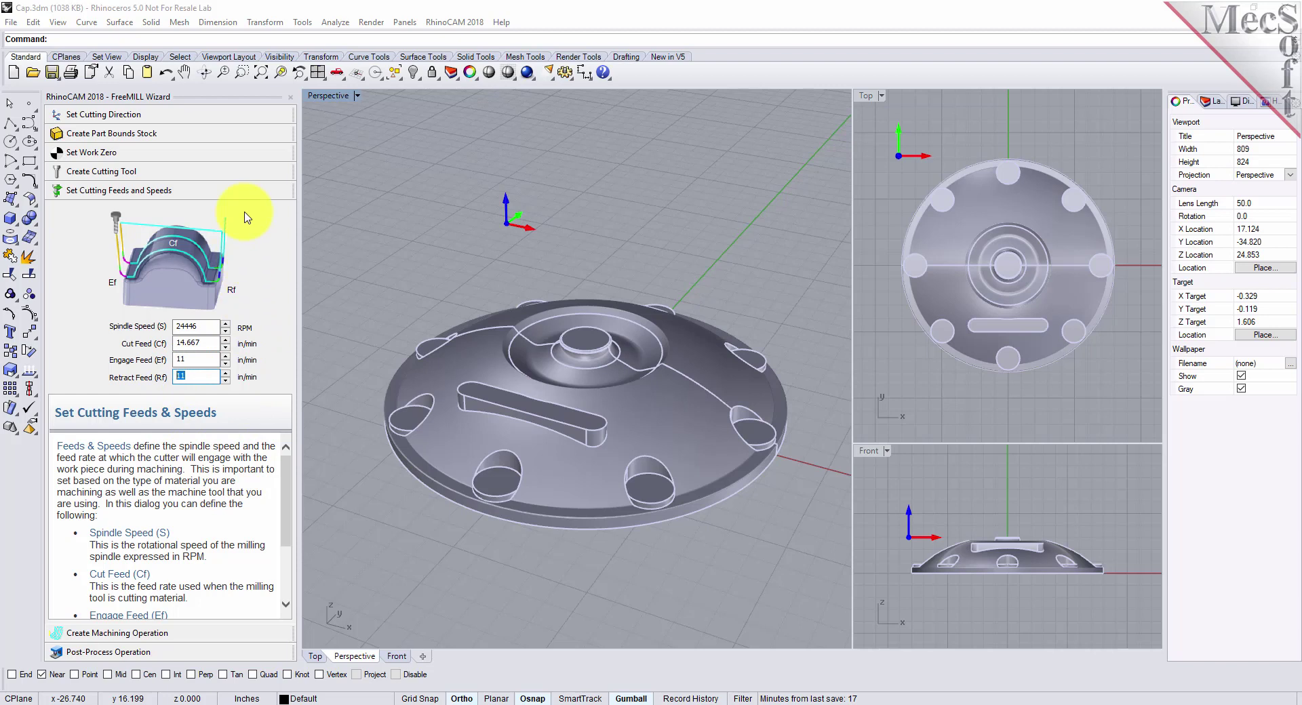
pyautogui.moveTo(285, 508); pyautogui.dragTo(280, 497)
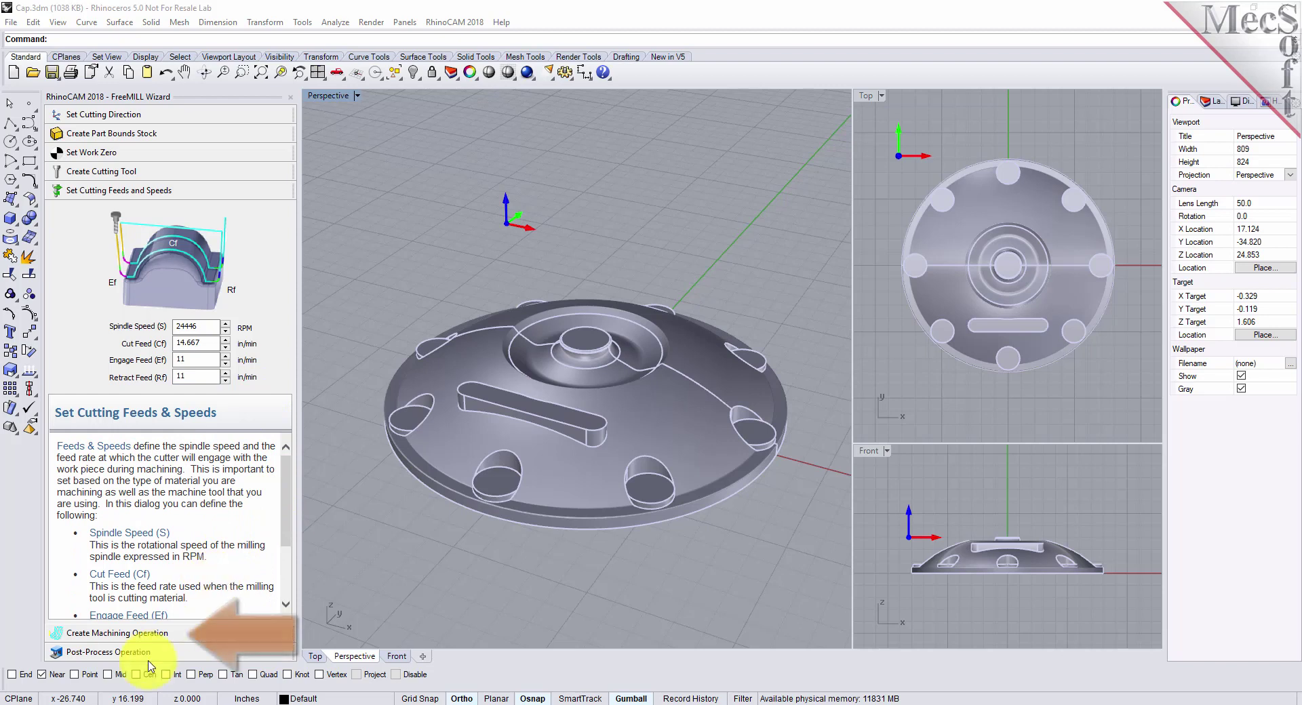
# Enter 0.125 step distance and 0.25 stepdown, keeping Cut Along X.
pyautogui.click(163, 633)
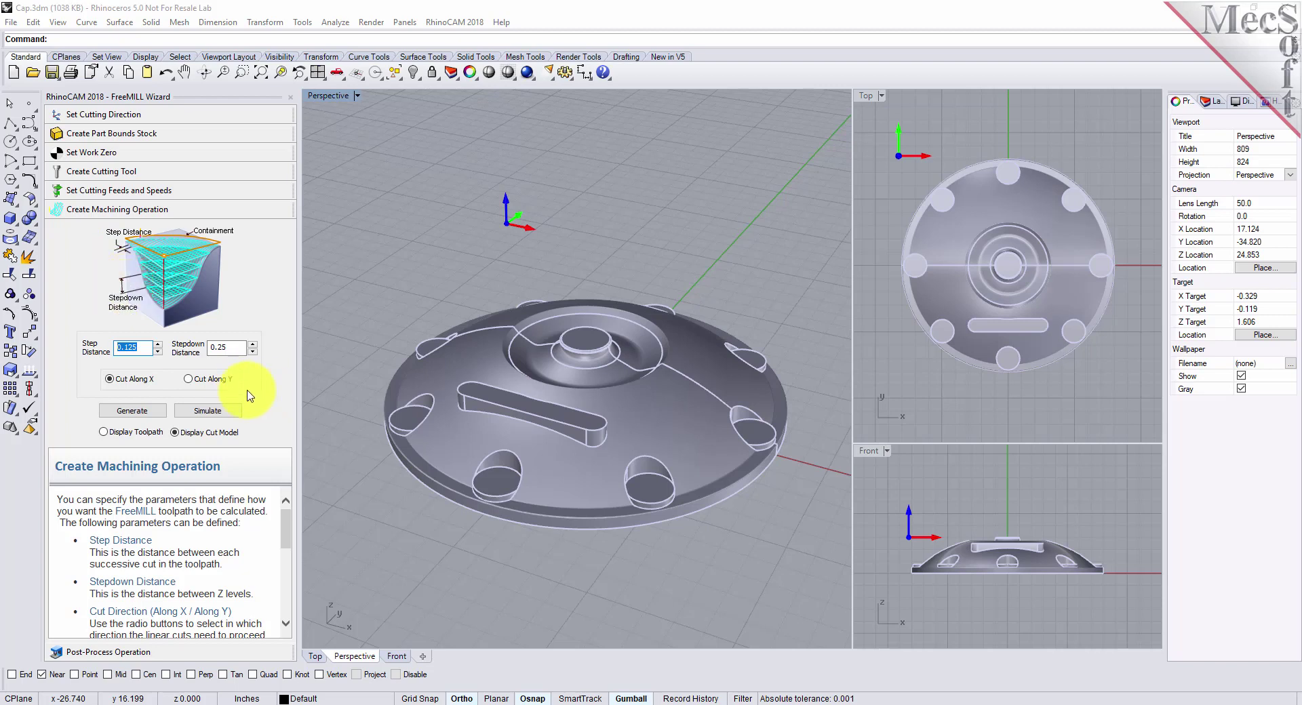
pyautogui.doubleClick(144, 348)
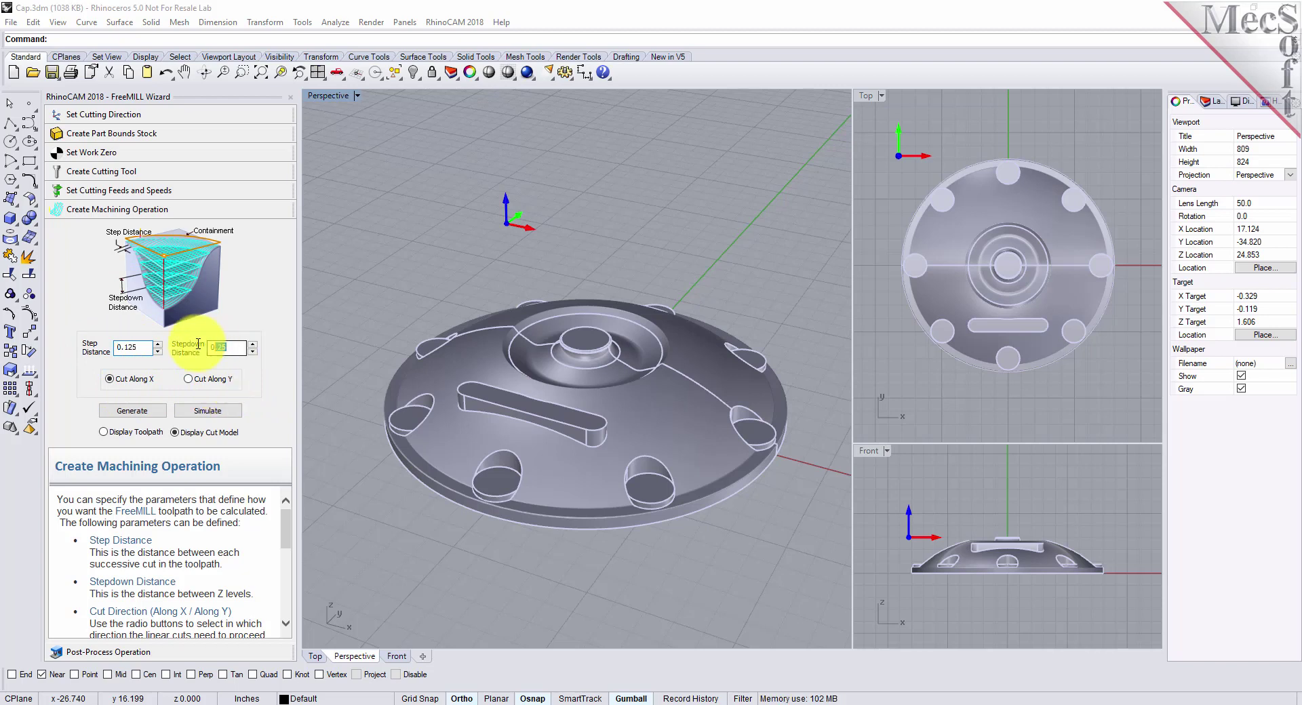
pyautogui.doubleClick(229, 348)
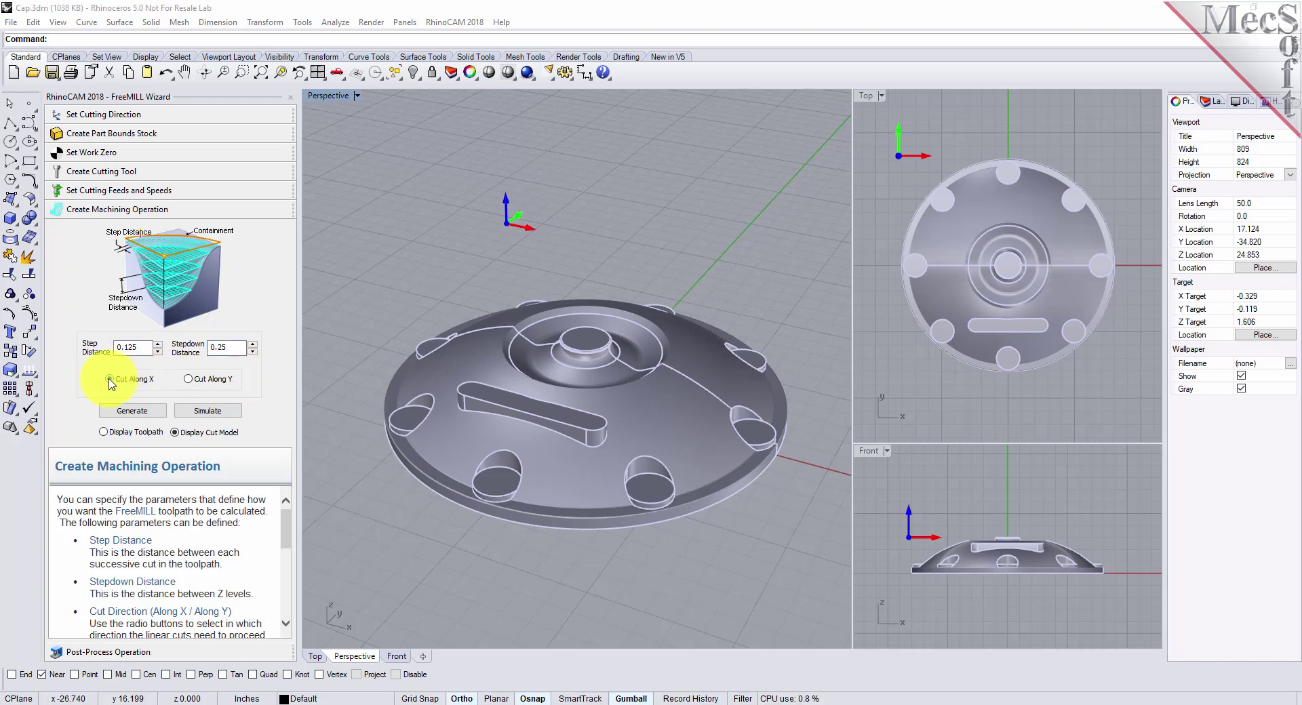
# Generate the X-direction parallel toolpath and inspect it from the side.
pyautogui.click(151, 415)
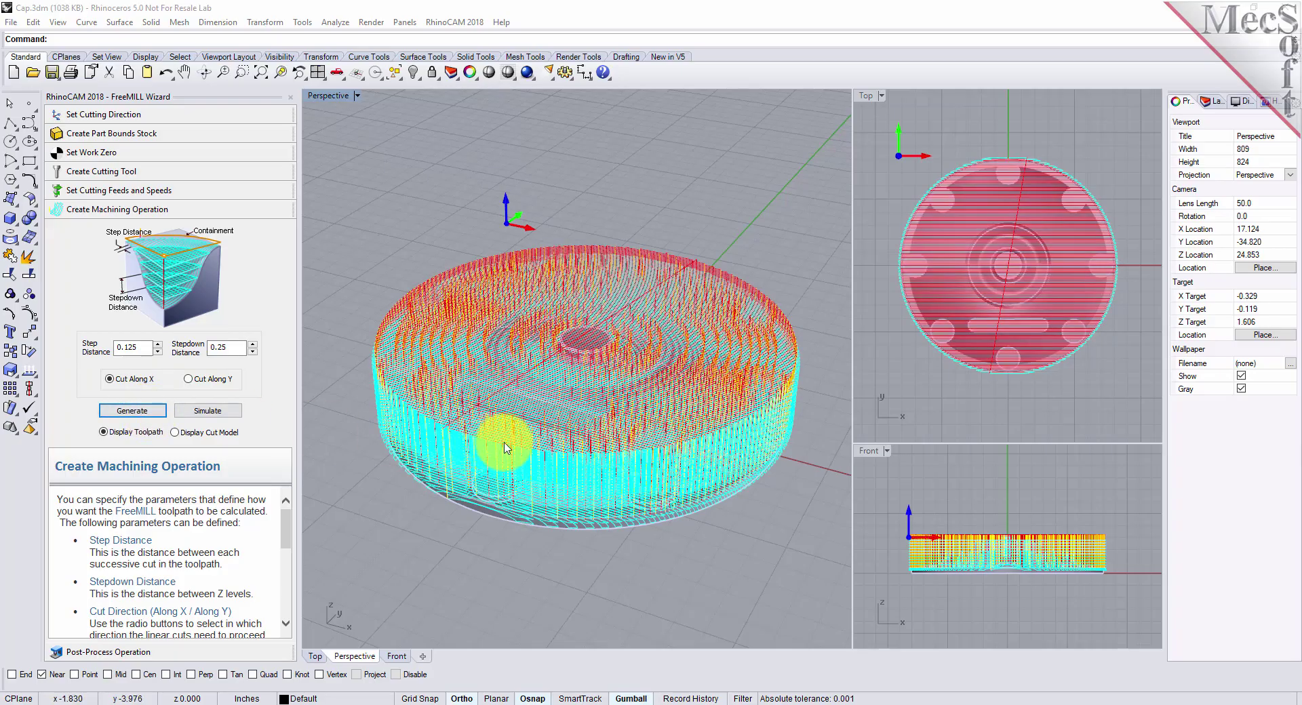
pyautogui.moveTo(601, 380); pyautogui.dragTo(594, 480, button='right')
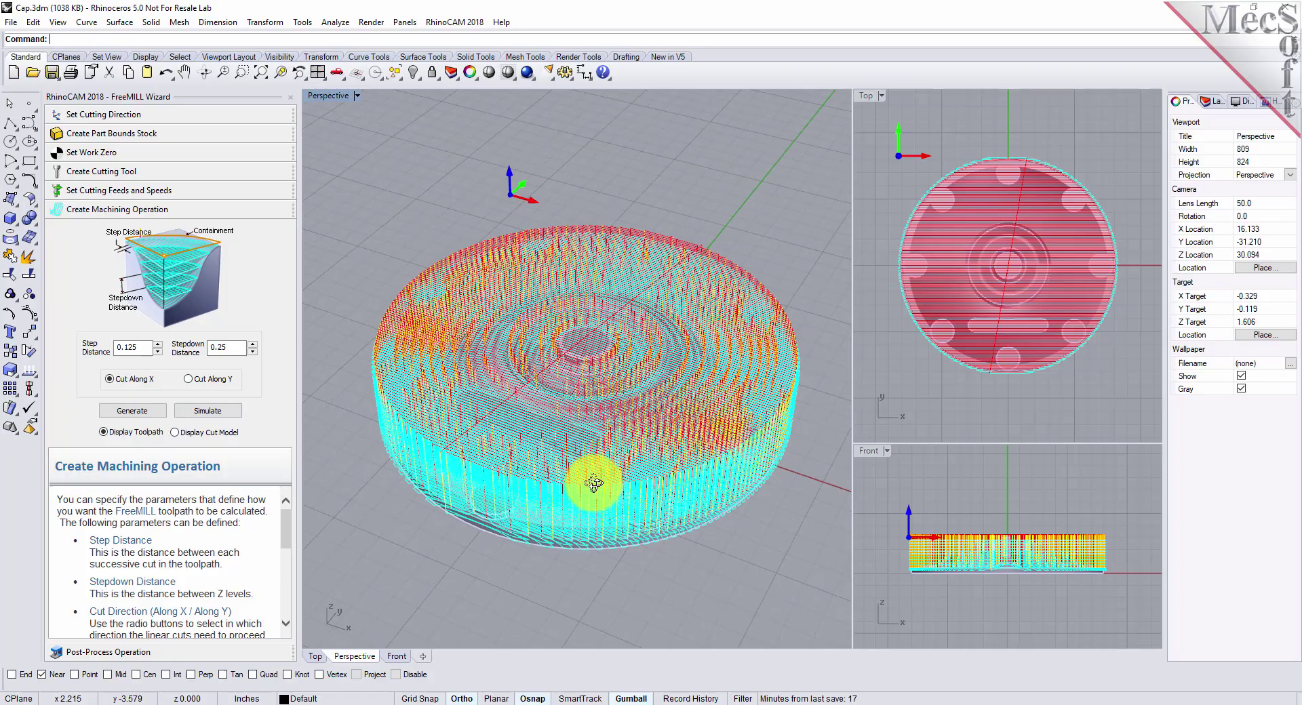
pyautogui.scroll(2, 604, 480)
pyautogui.scroll(3, 613, 480)
pyautogui.scroll(3, 622, 481)
pyautogui.scroll(-3, 624, 480)
pyautogui.scroll(-4, 623, 478)
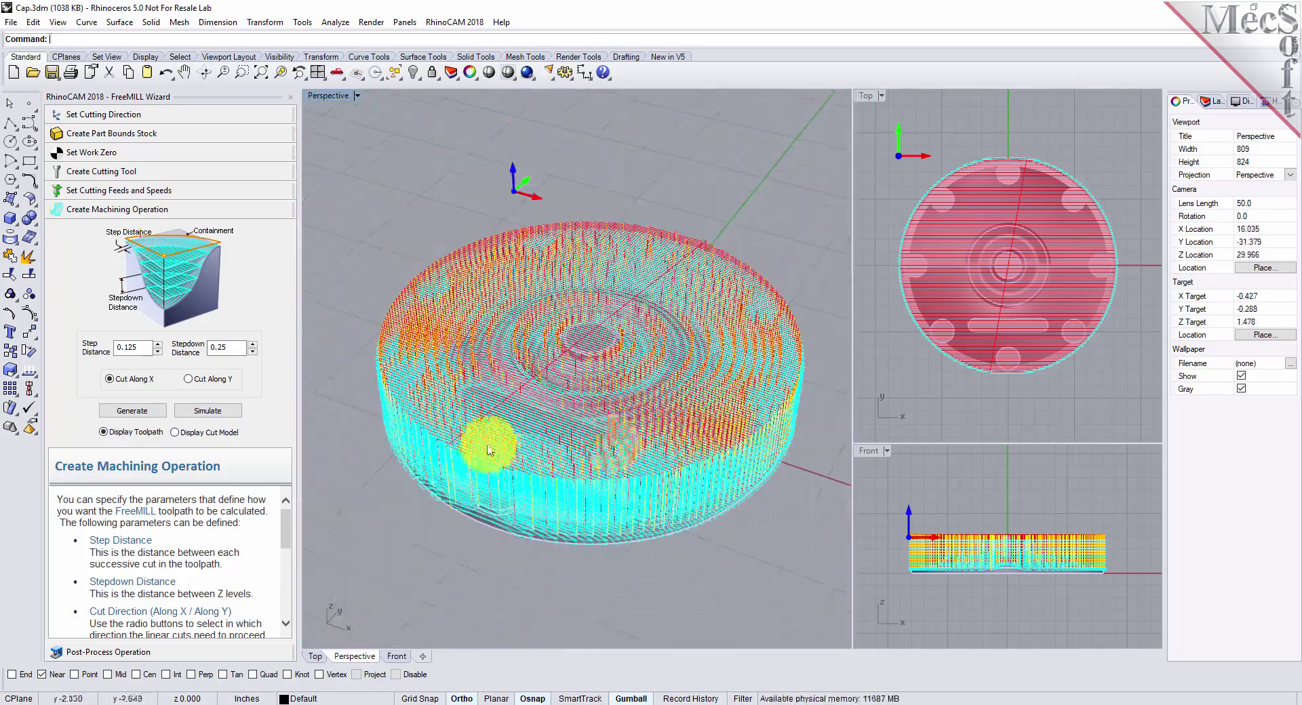
# Simulate the cut and toggle between toolpath and cut-model display to compare.
pyautogui.click(212, 415)
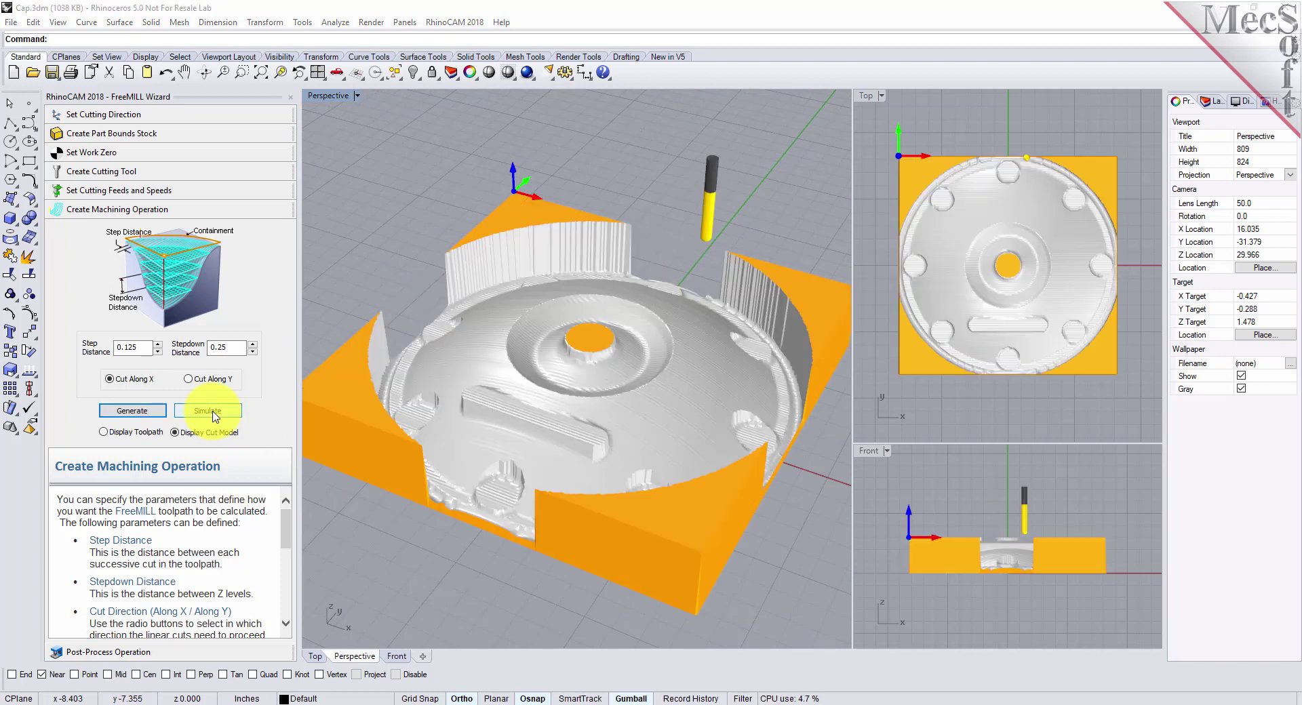
pyautogui.moveTo(689, 488)
pyautogui.mouseDown(button='right')
pyautogui.moveTo(592, 468)
pyautogui.moveTo(625, 543)
pyautogui.moveTo(700, 624)
pyautogui.mouseUp(button='right')
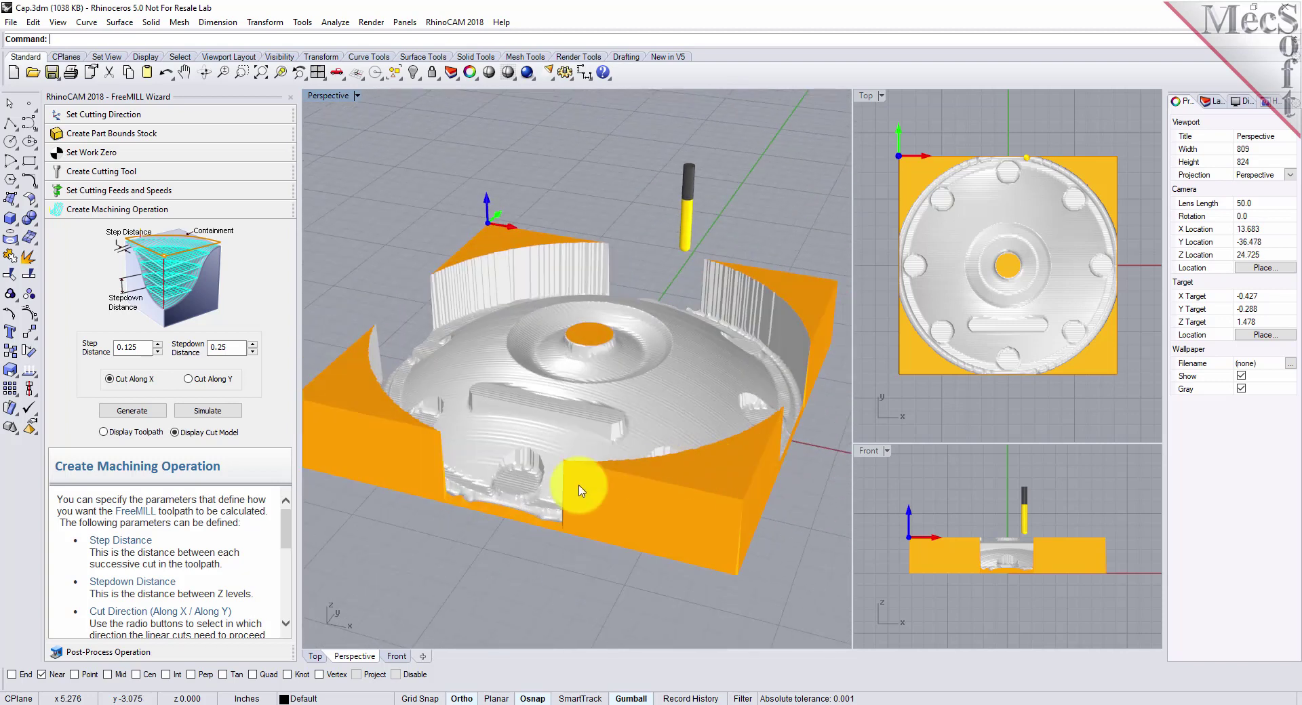
pyautogui.click(114, 434)
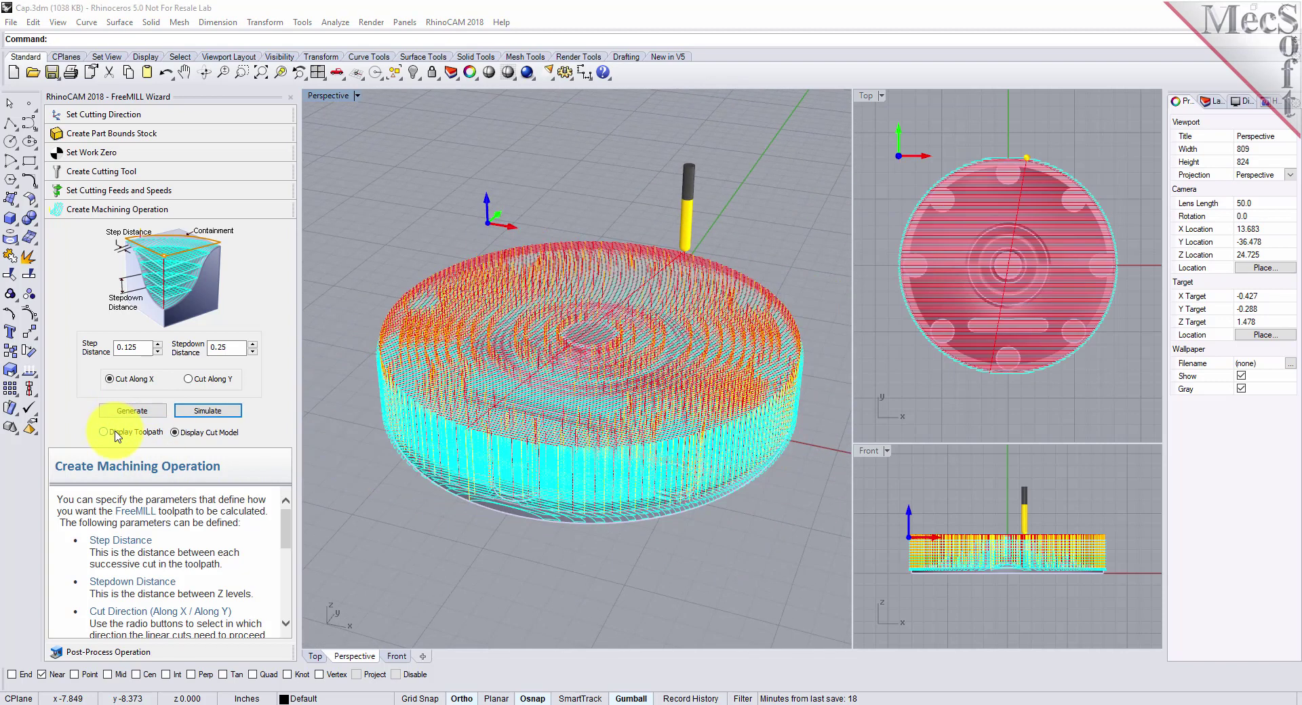
pyautogui.click(176, 432)
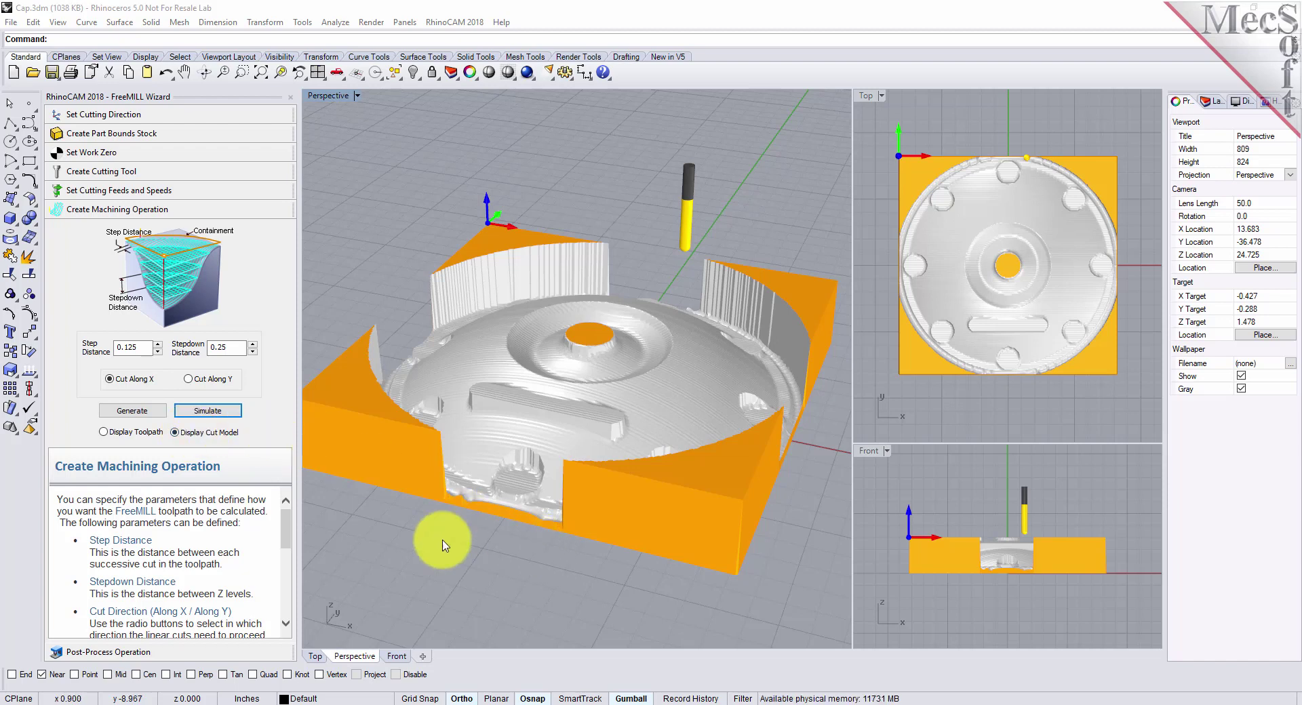
# Select the Haas post processor and post the toolpath to a .nc file.
pyautogui.click(213, 651)
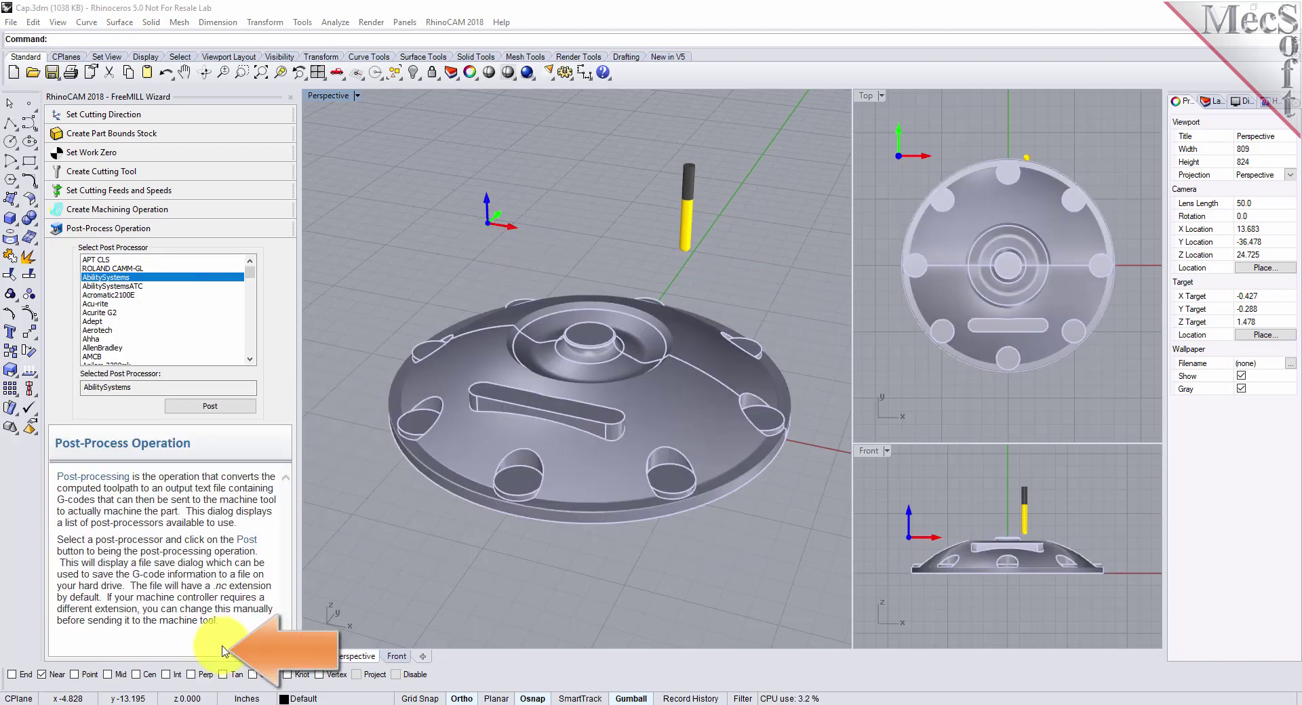
pyautogui.moveTo(251, 275); pyautogui.dragTo(251, 307)
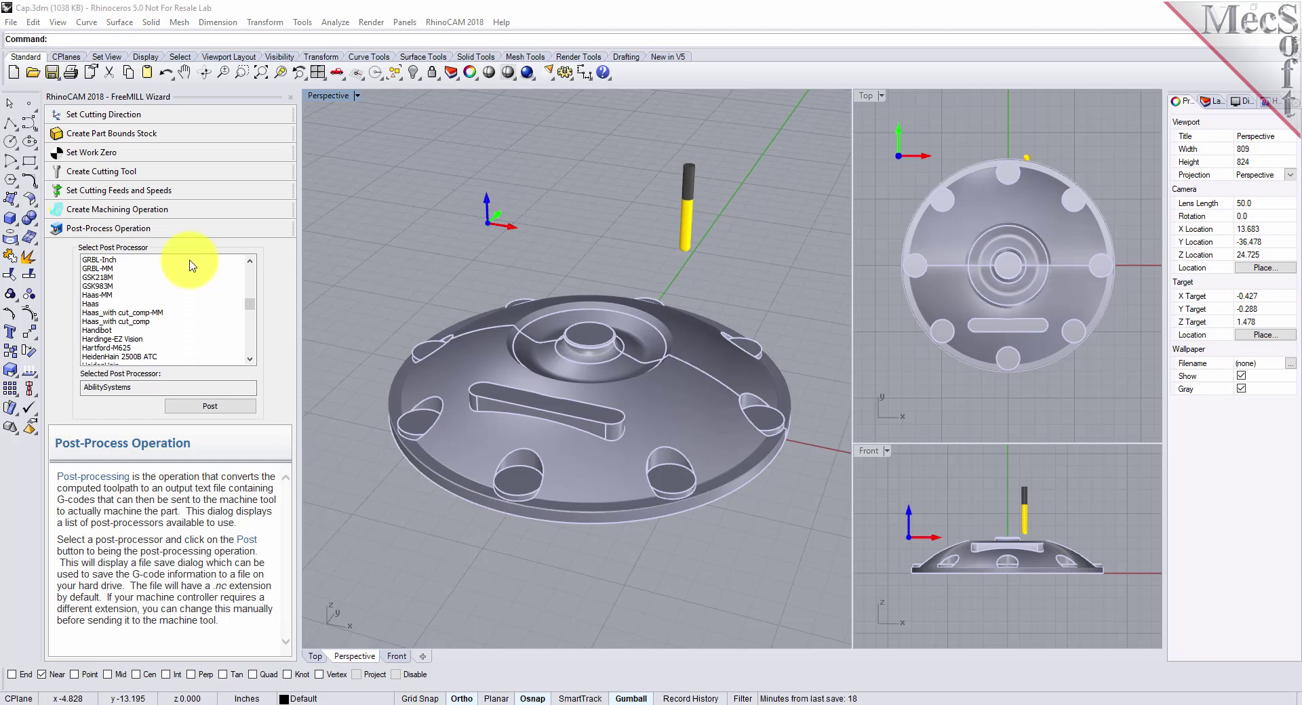
pyautogui.click(91, 303)
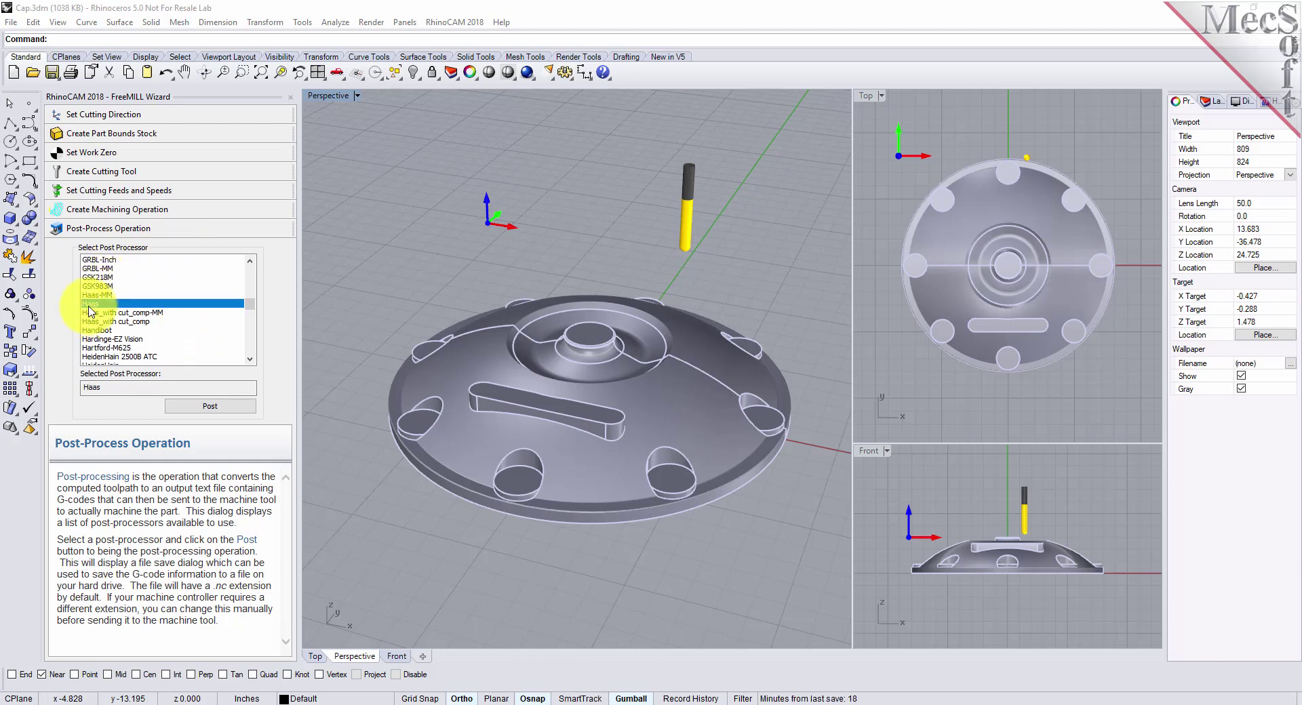
pyautogui.click(226, 410)
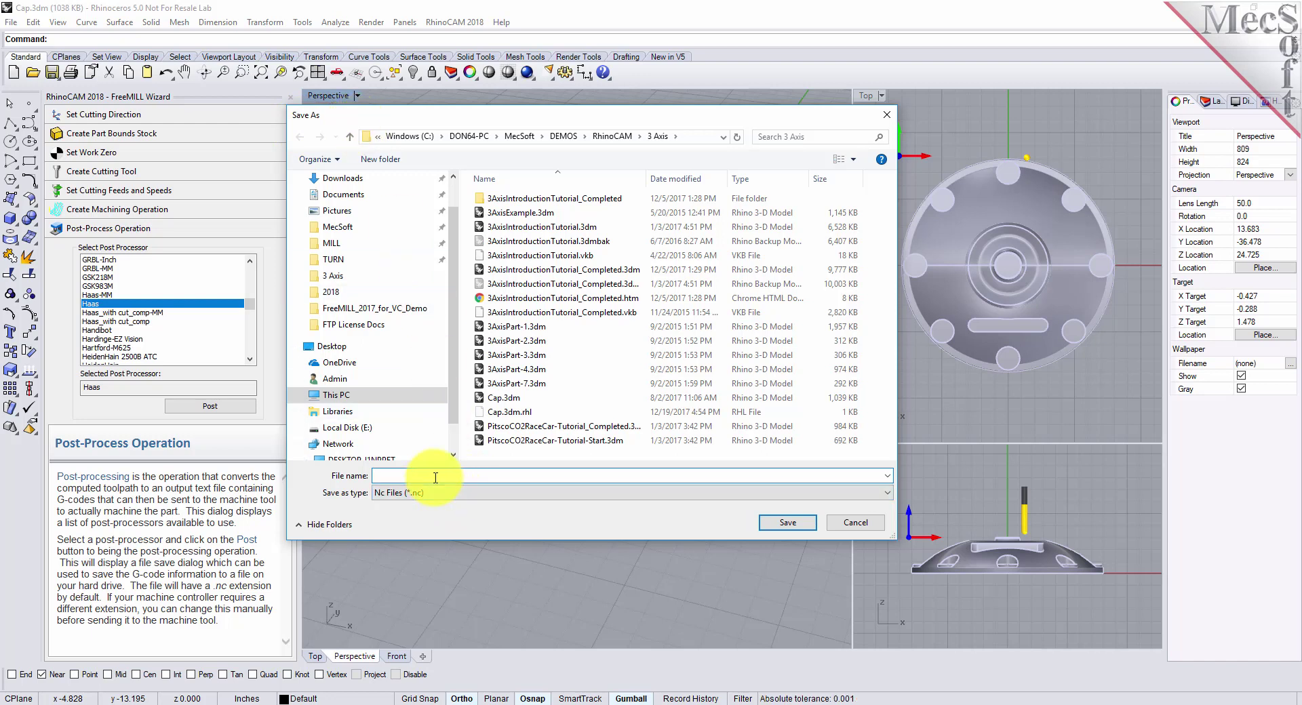
# Save the Haas G-code as cap.nc, opening it in Notepad.
pyautogui.write('cap.nc')
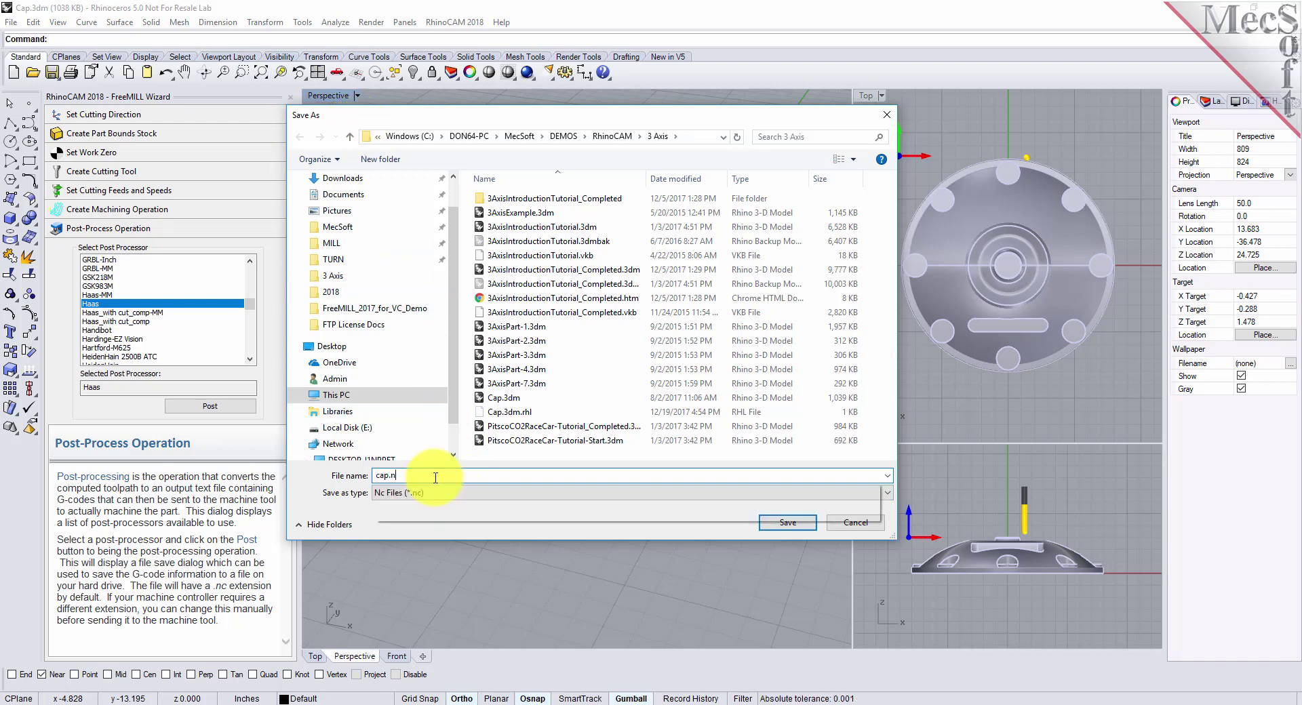
pyautogui.click(802, 525)
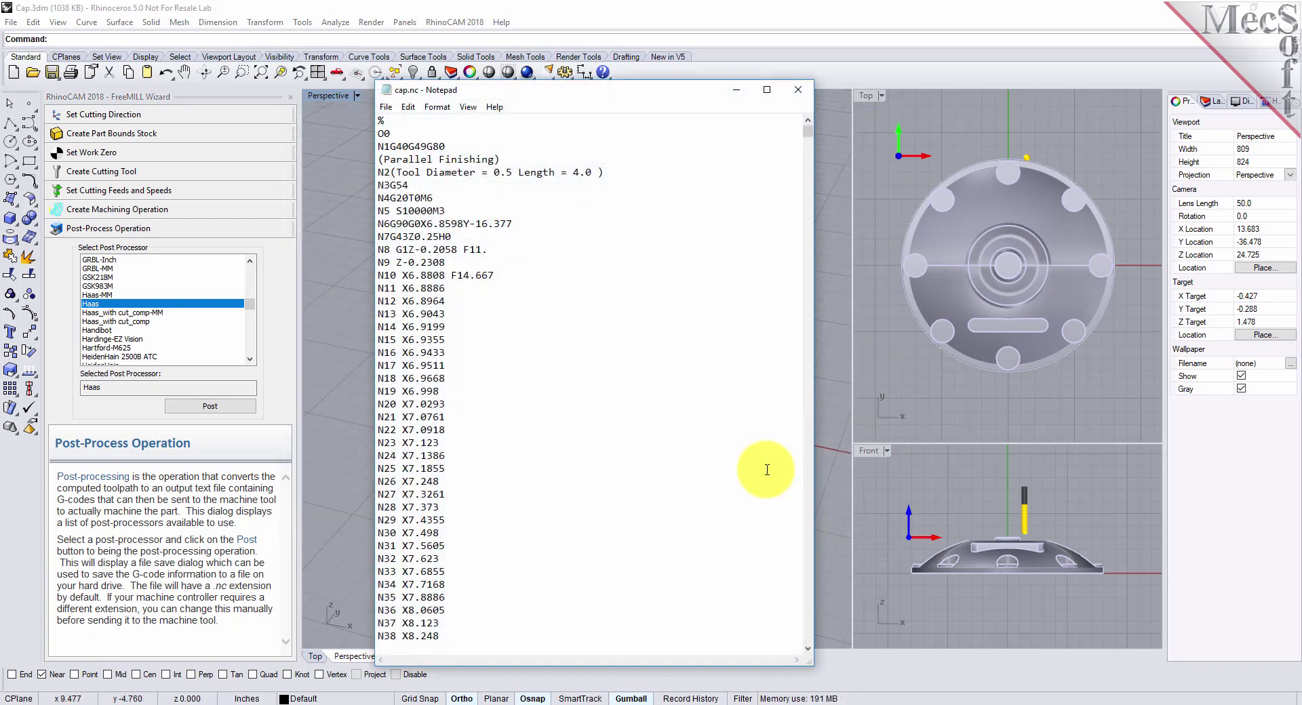
pyautogui.moveTo(409, 250); pyautogui.dragTo(479, 250)
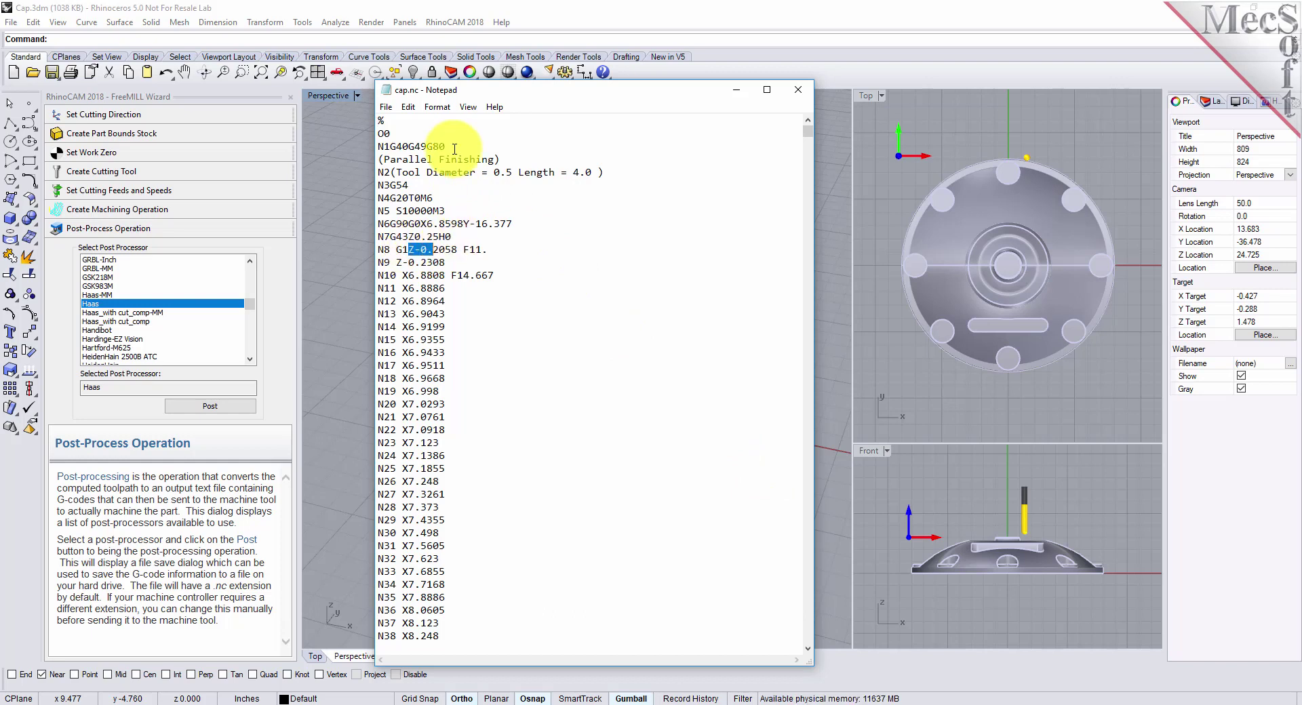
pyautogui.click(408, 107)
pyautogui.click(432, 206)
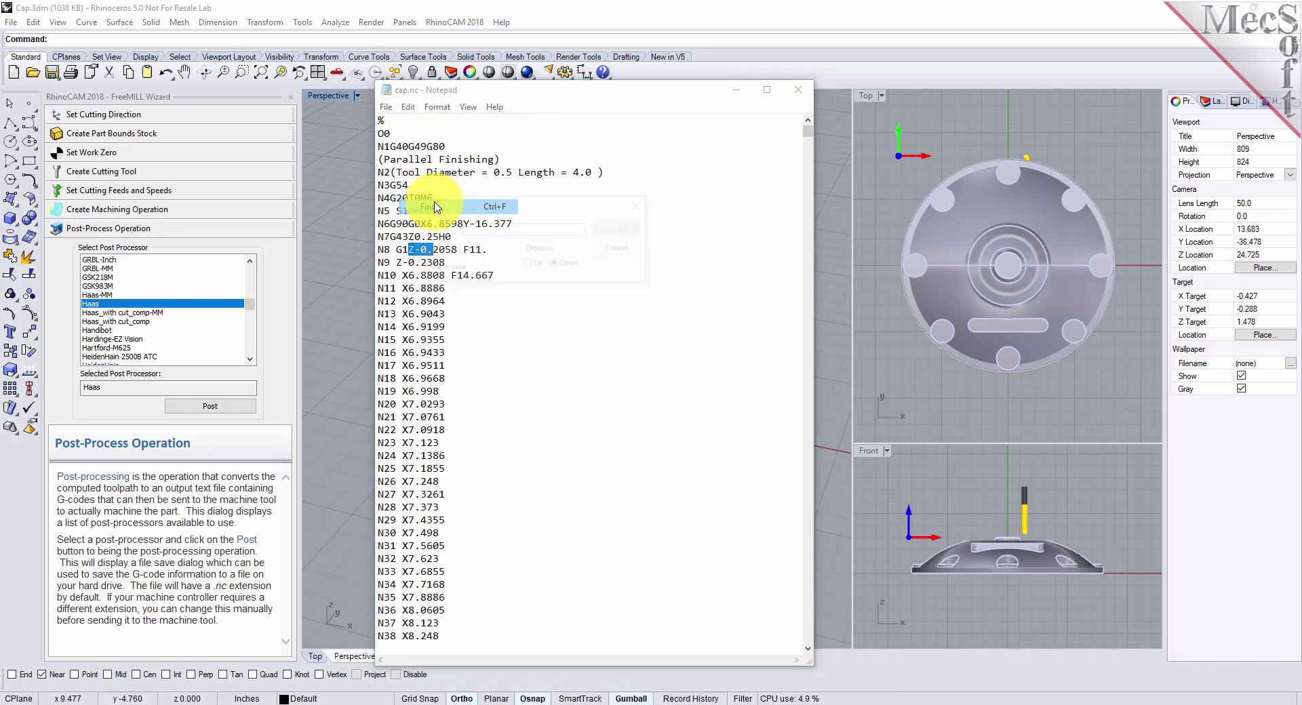
pyautogui.write('z')
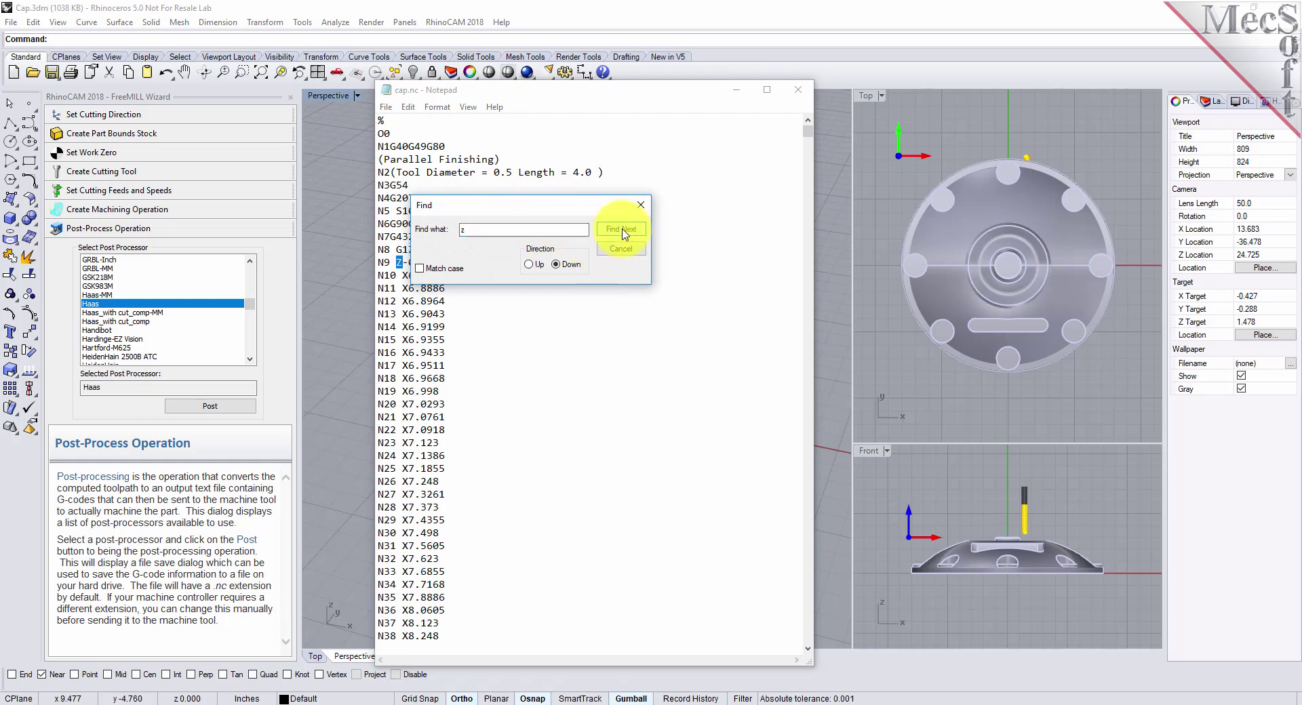
pyautogui.click(623, 231)
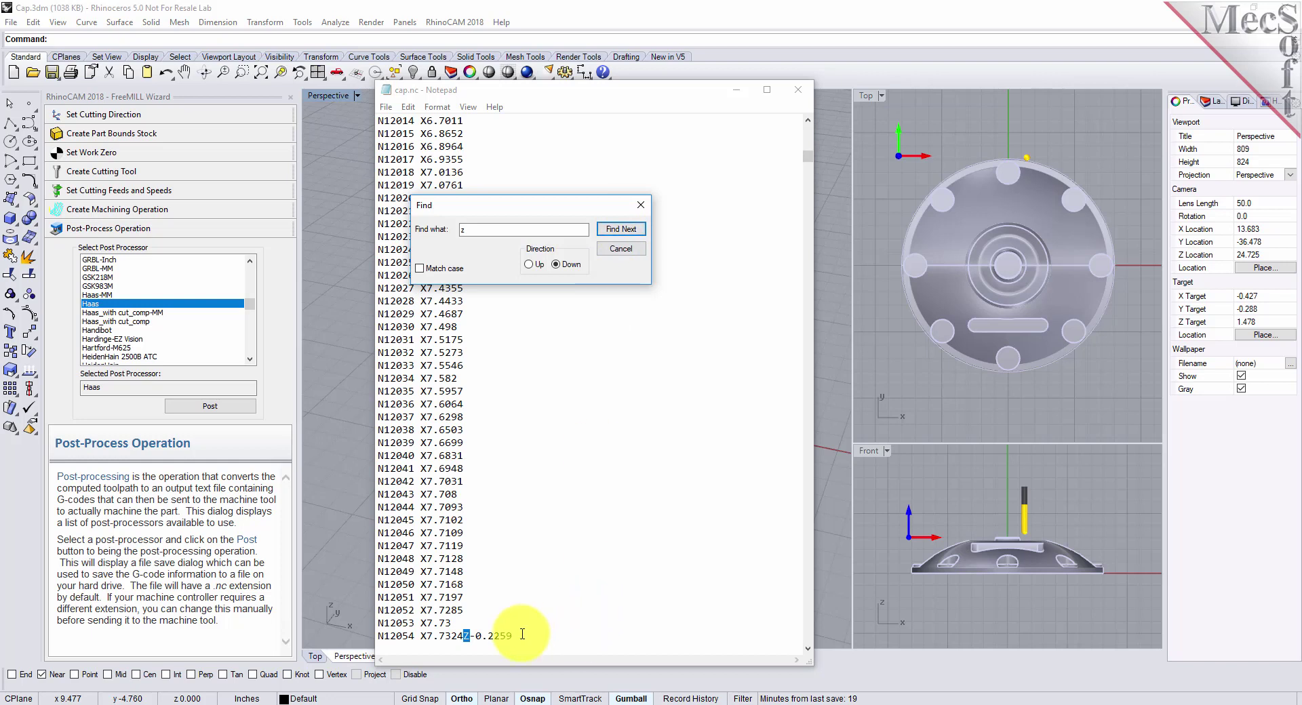
pyautogui.moveTo(514, 636); pyautogui.dragTo(464, 636)
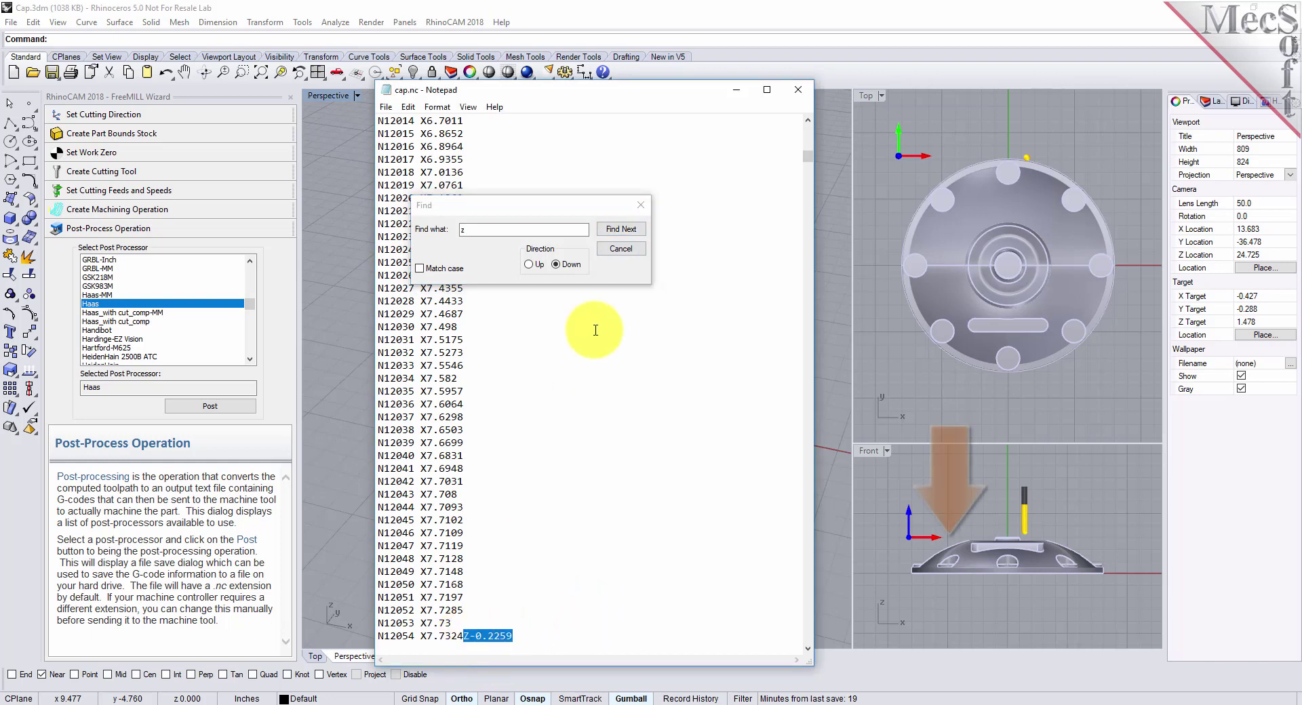
pyautogui.click(619, 232)
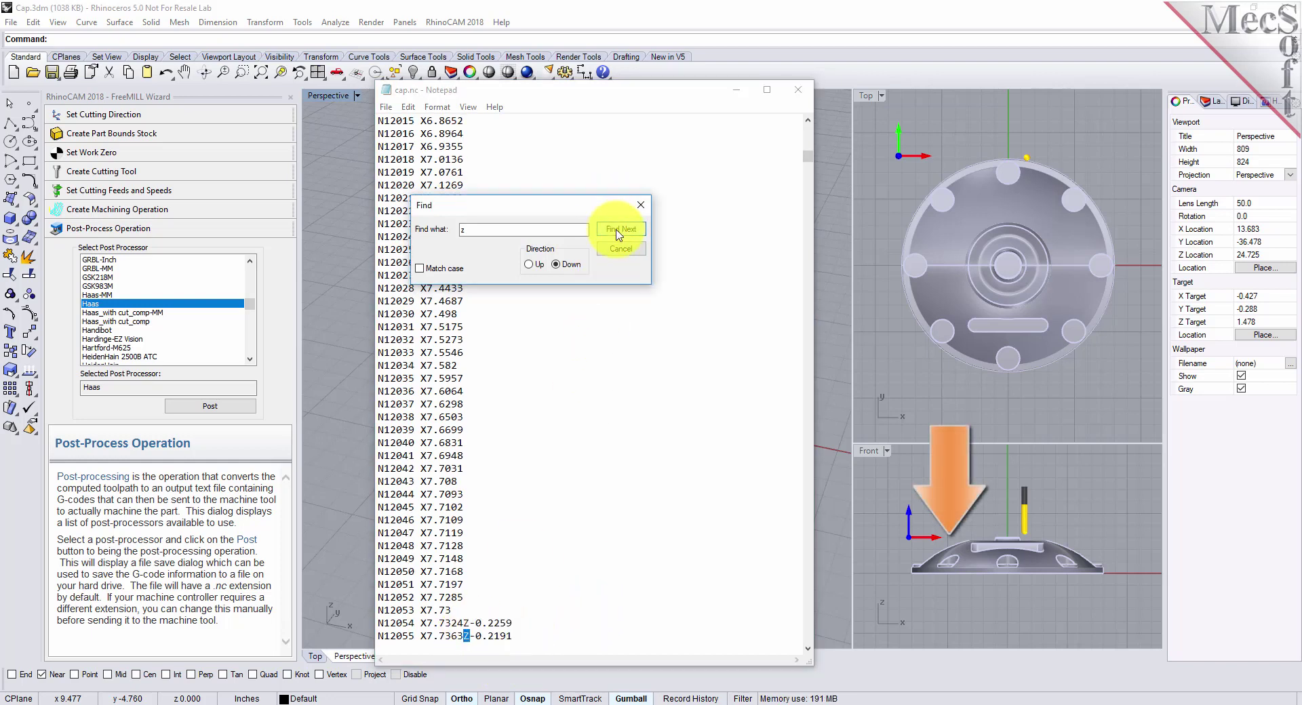
pyautogui.click(619, 232)
pyautogui.click(618, 231)
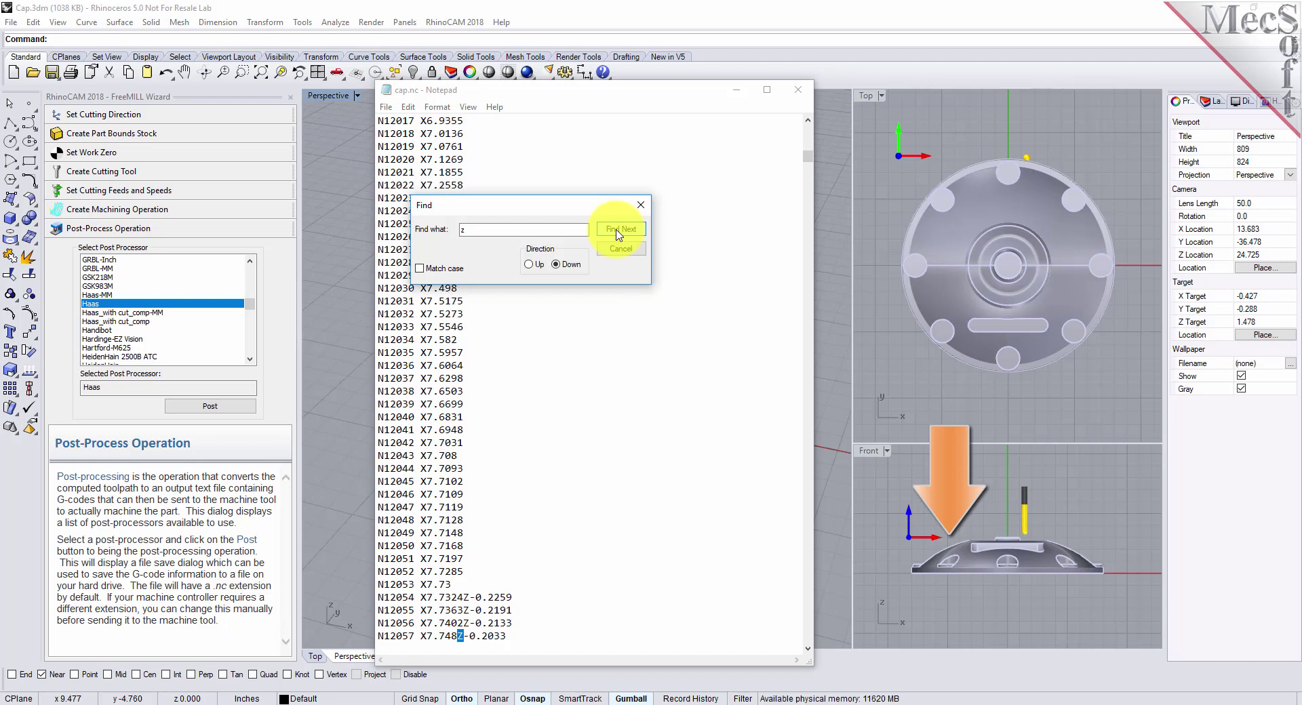
pyautogui.click(618, 232)
pyautogui.click(618, 232)
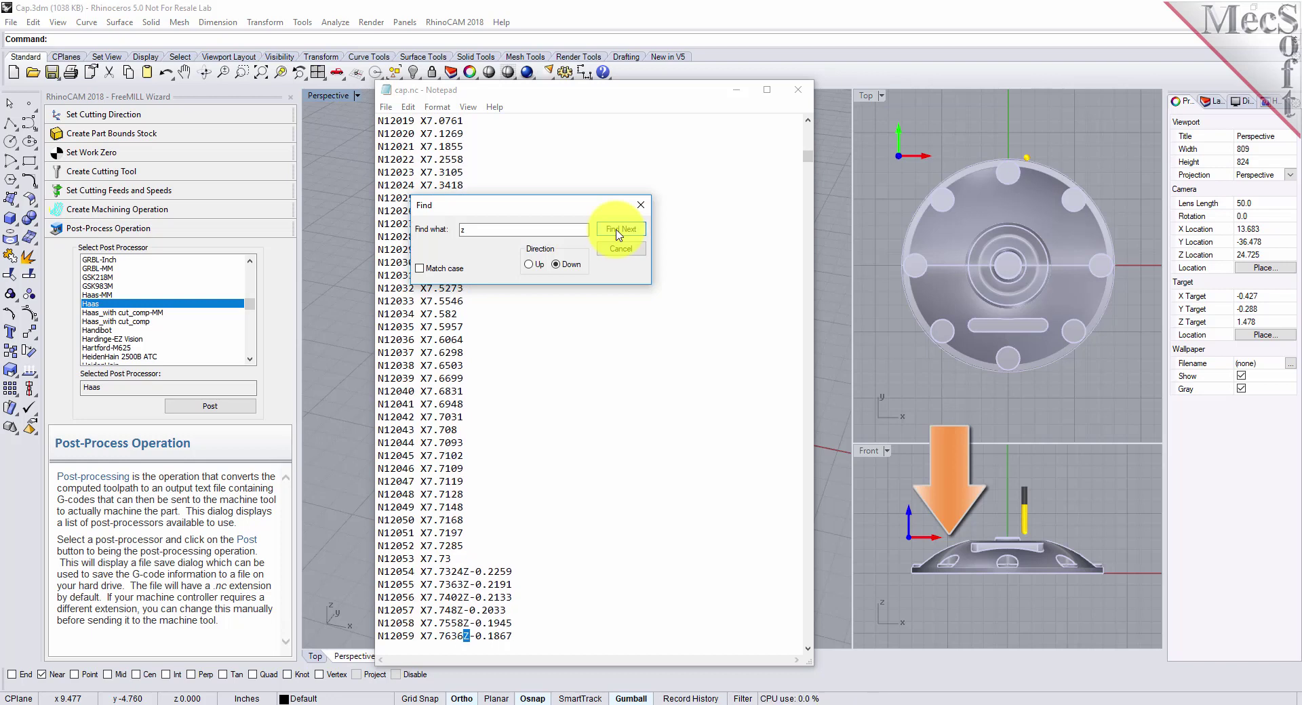
pyautogui.click(620, 249)
pyautogui.moveTo(807, 157); pyautogui.dragTo(812, 130)
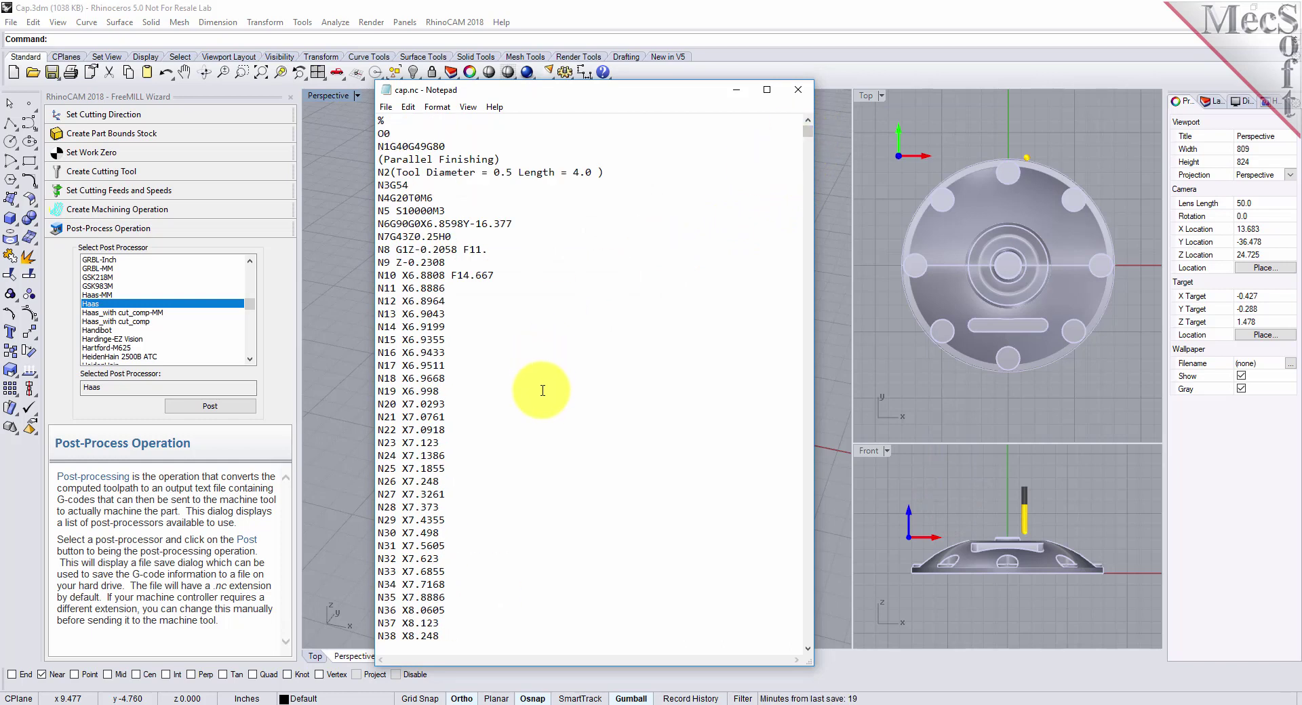
# Move the cap.nc Notepad window aside, bring Rhino forward, and show the RhinoCAM module list.
pyautogui.moveTo(543, 93)
pyautogui.mouseDown()
pyautogui.moveTo(866, 65)
pyautogui.moveTo(910, 76)
pyautogui.mouseUp()
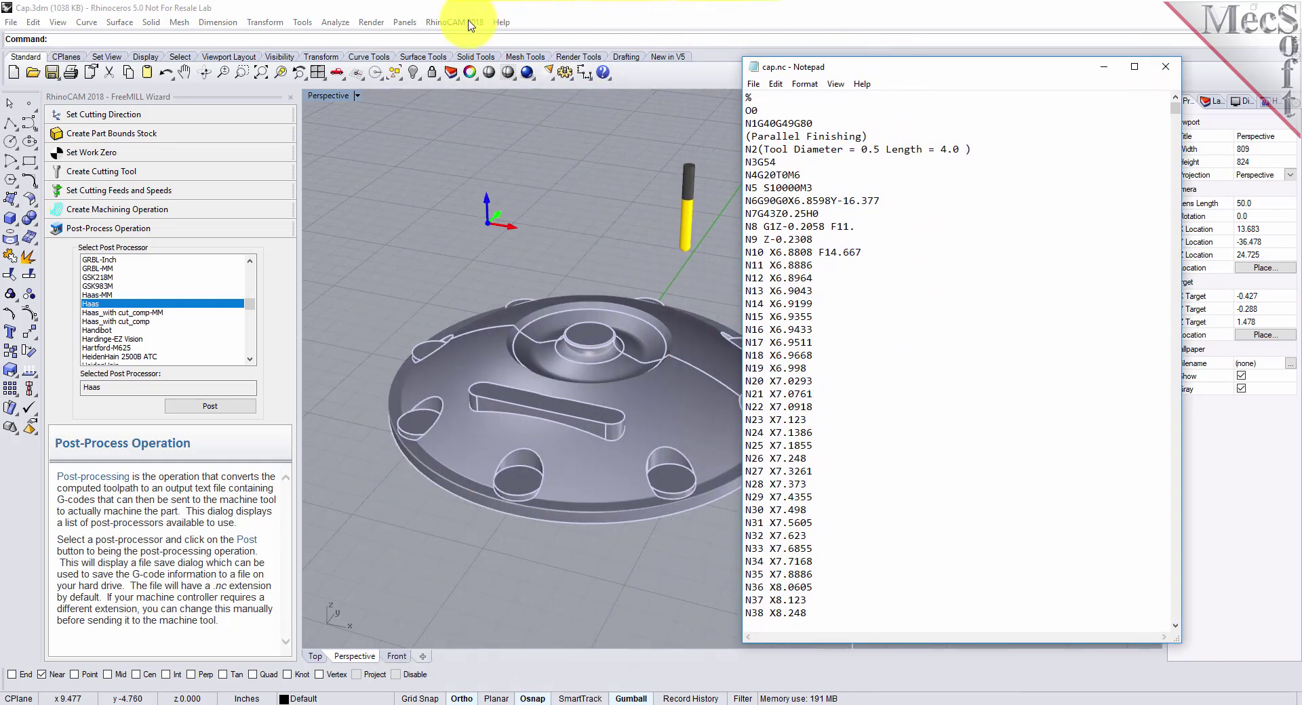
pyautogui.click(485, 10)
pyautogui.click(471, 24)
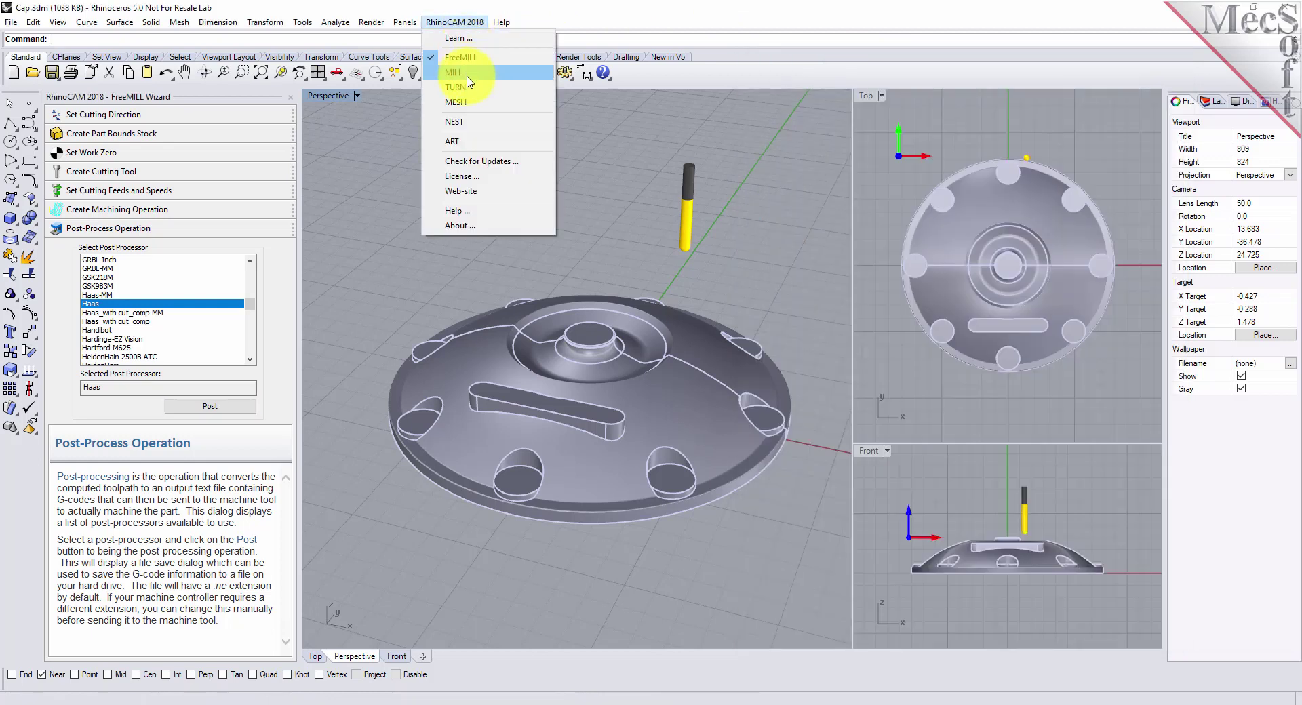